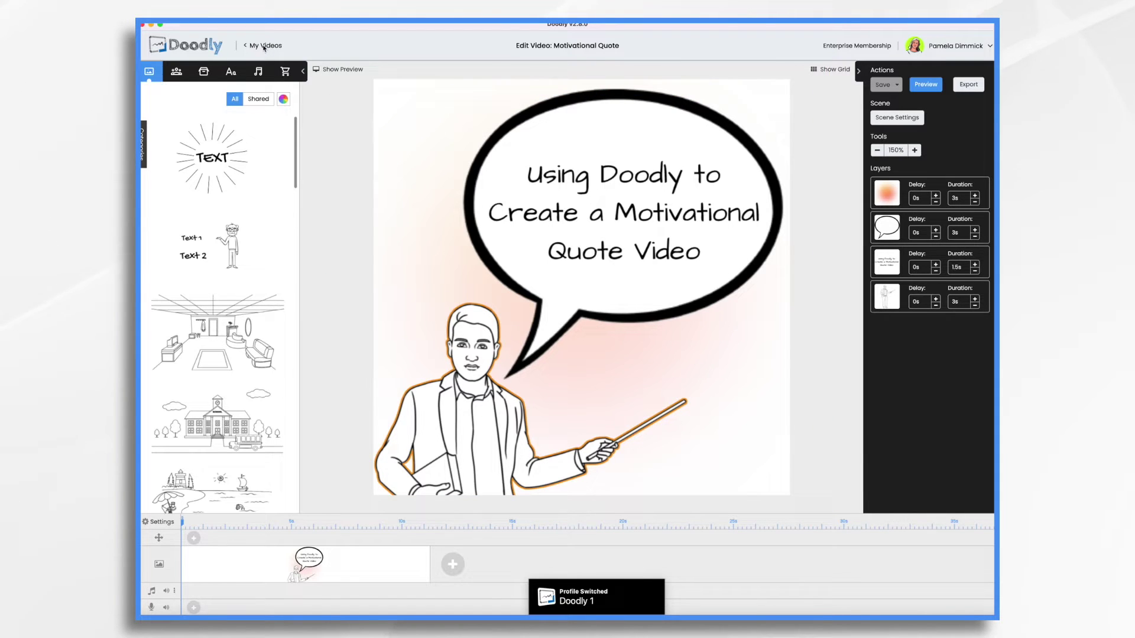
# Create 'Motivational Quote Video' at Facebook & Instagram 1000×1000, choosing Glassboard after trying Chalkboard and Custom.
pyautogui.click(265, 46)
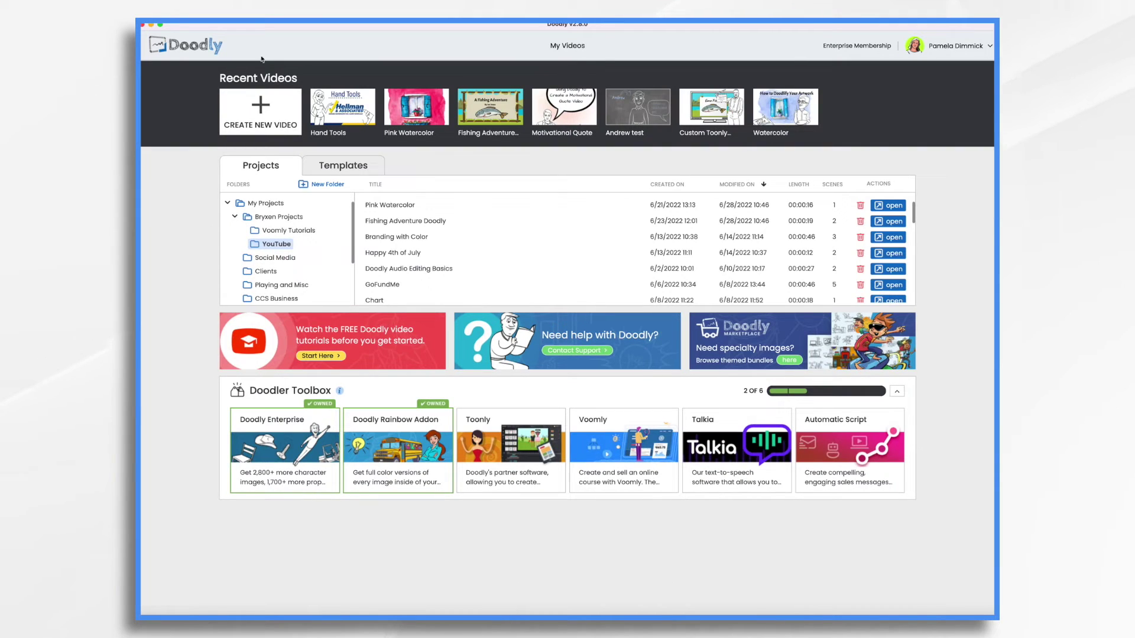
pyautogui.click(260, 102)
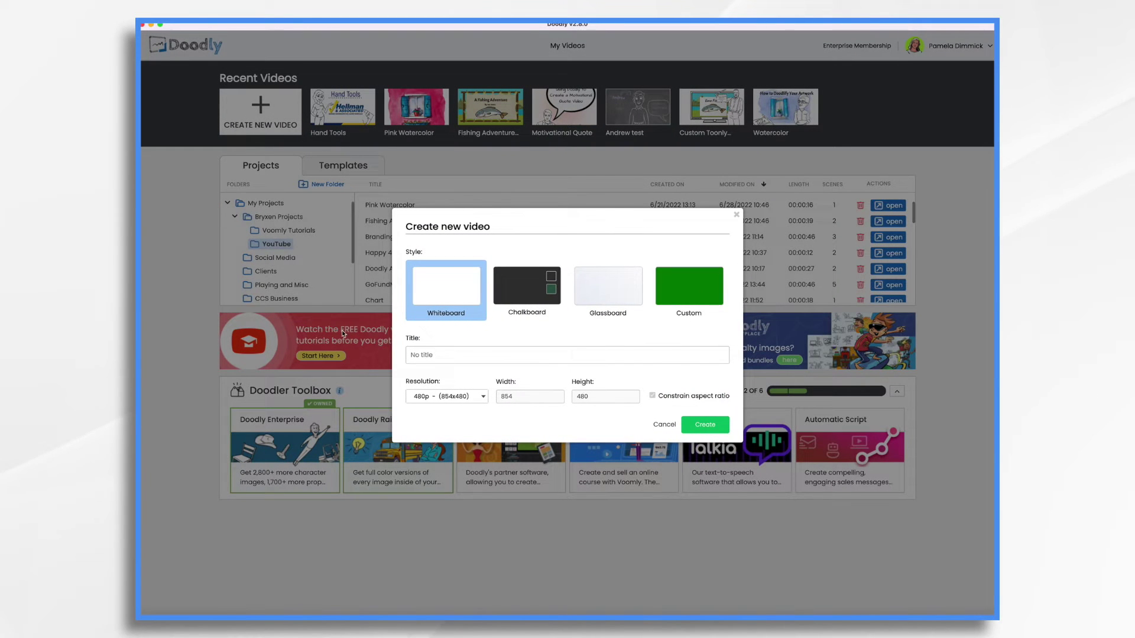
pyautogui.write('Motivational Quote Video')
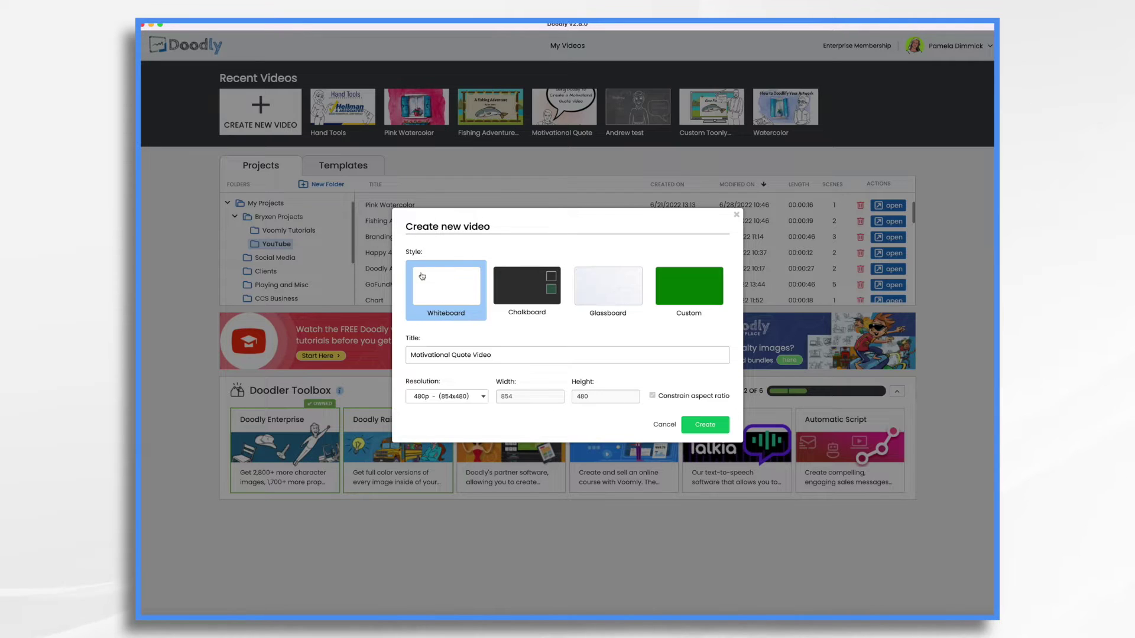
pyautogui.click(463, 396)
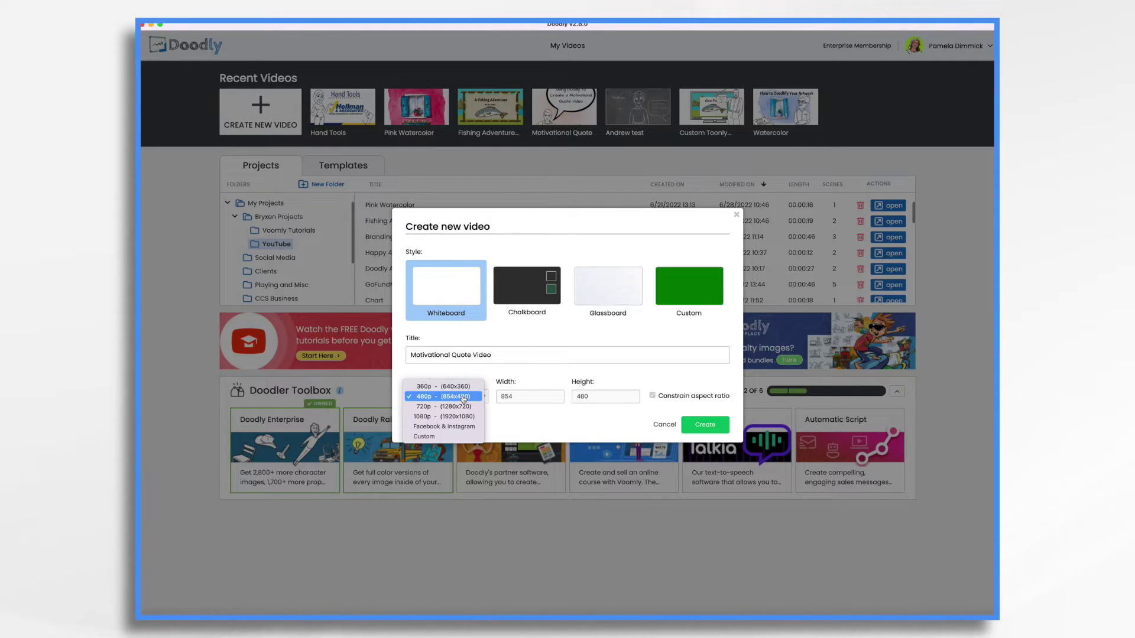
pyautogui.click(442, 427)
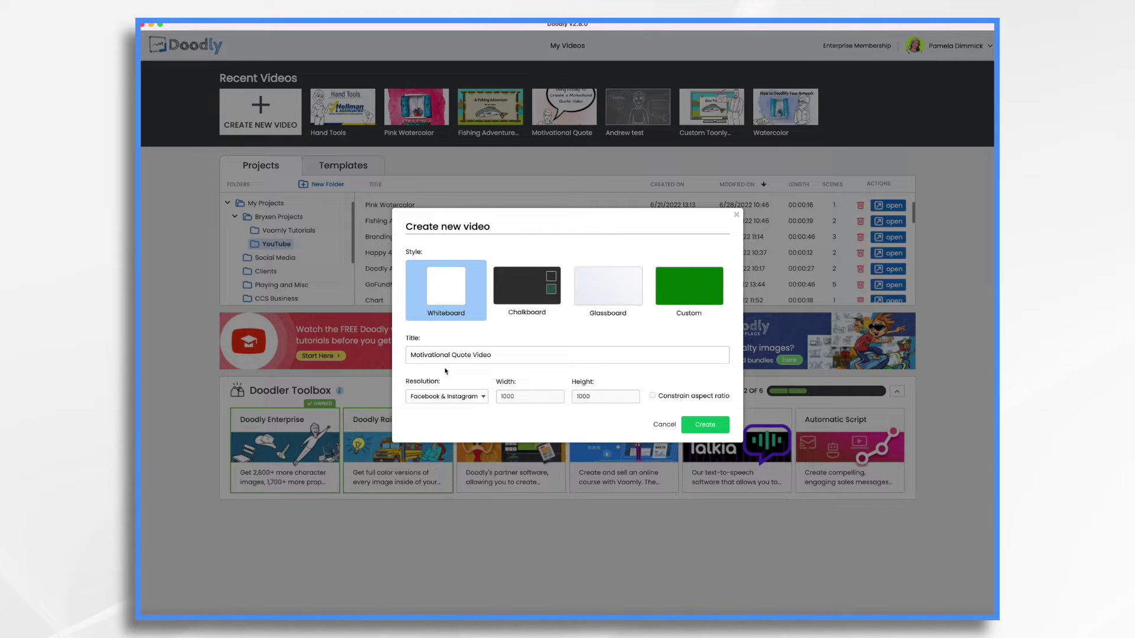
pyautogui.click(522, 291)
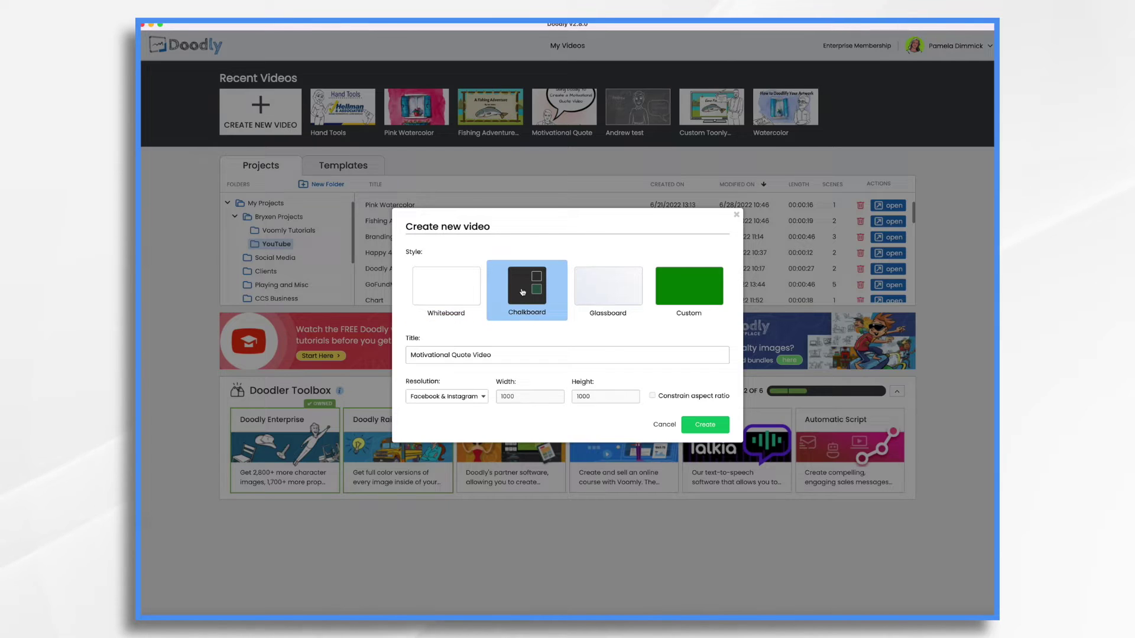
pyautogui.click(597, 295)
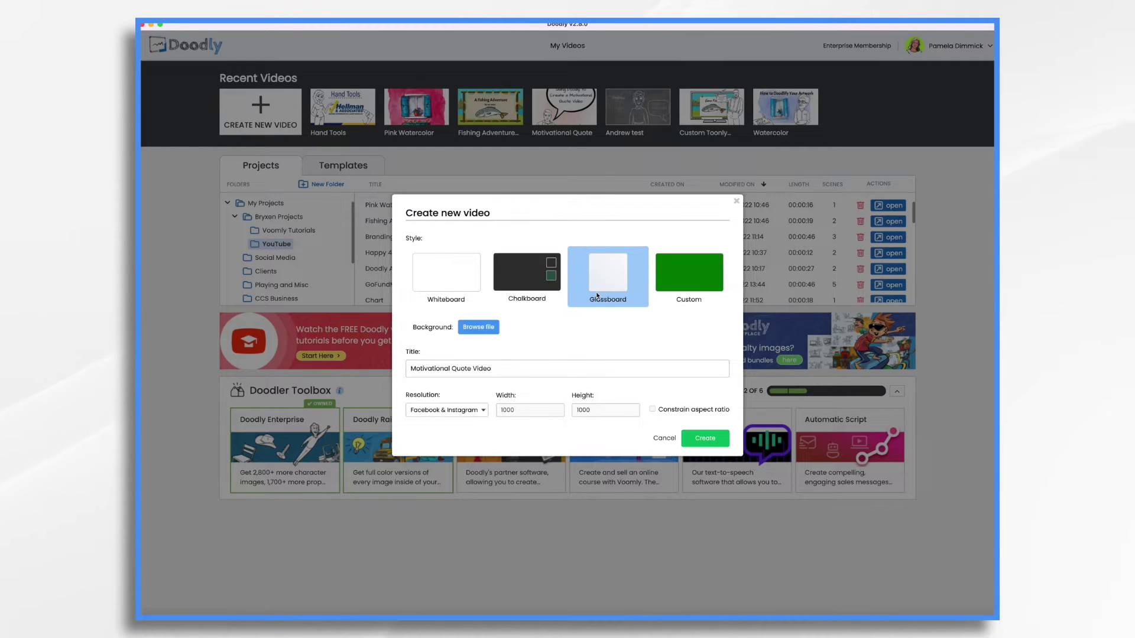
pyautogui.click(699, 280)
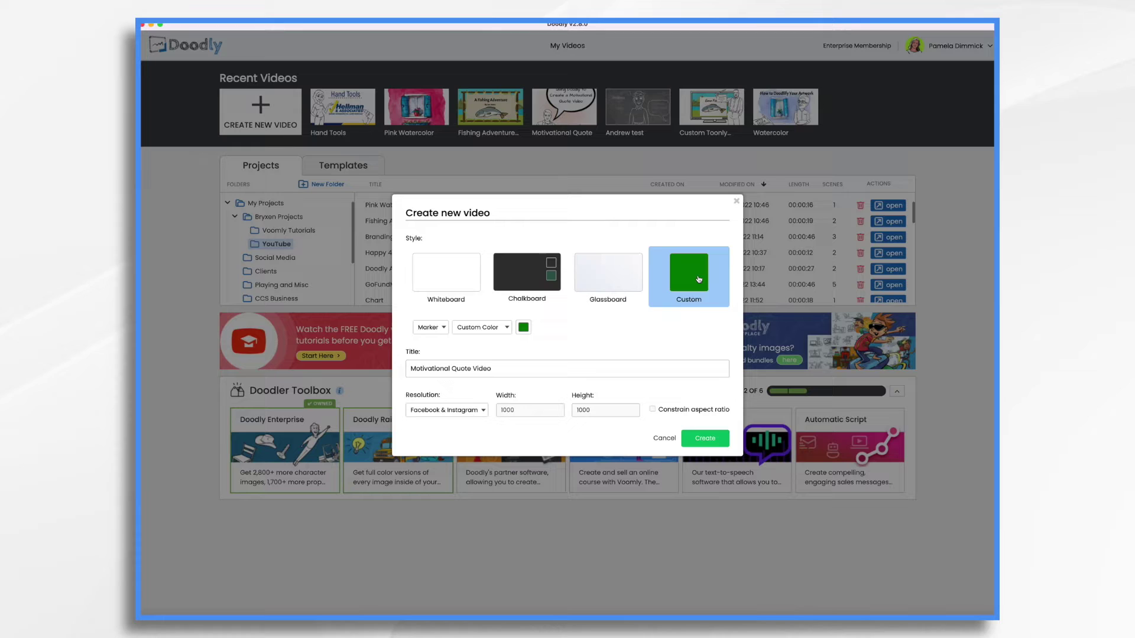
pyautogui.click(616, 277)
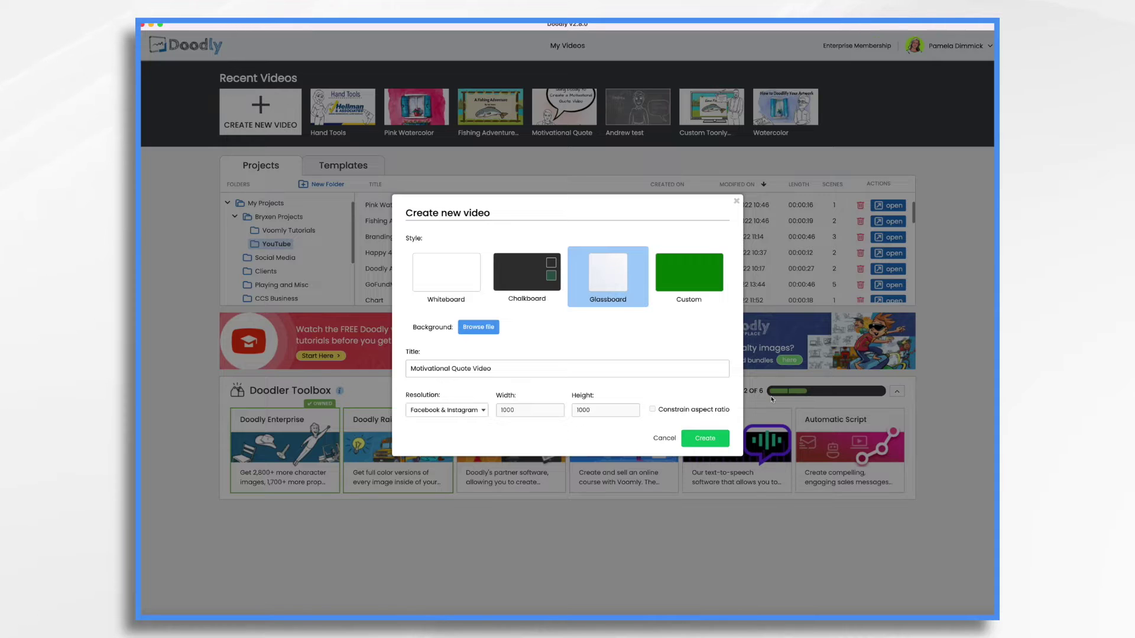
pyautogui.click(705, 439)
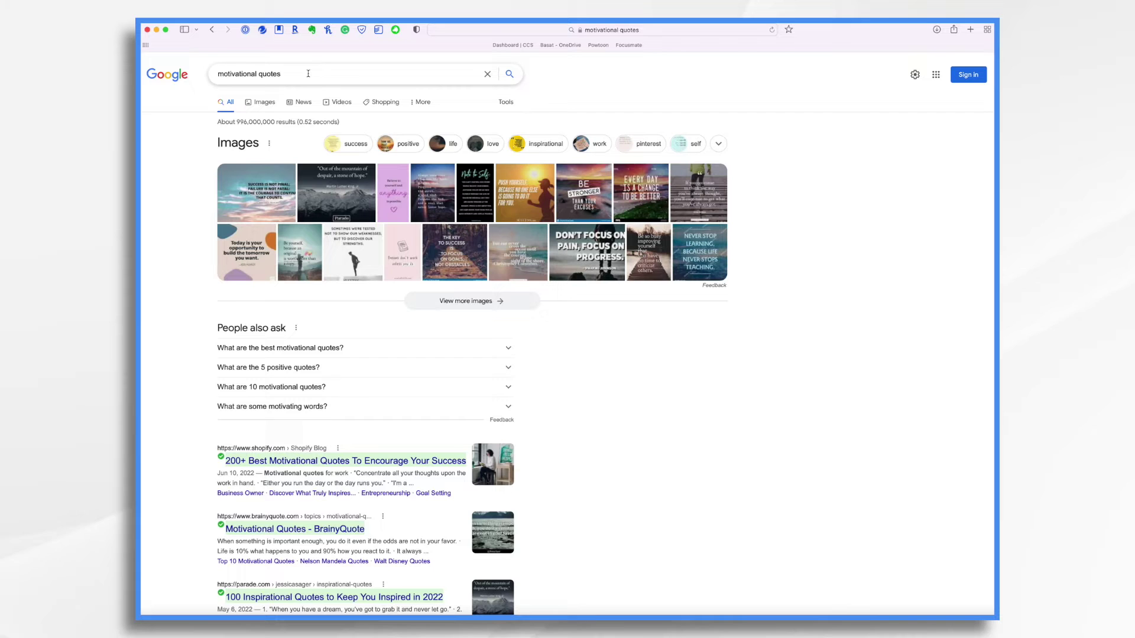
# Switch the motivational quotes search to image results.
pyautogui.scroll(-5, 507, 449)
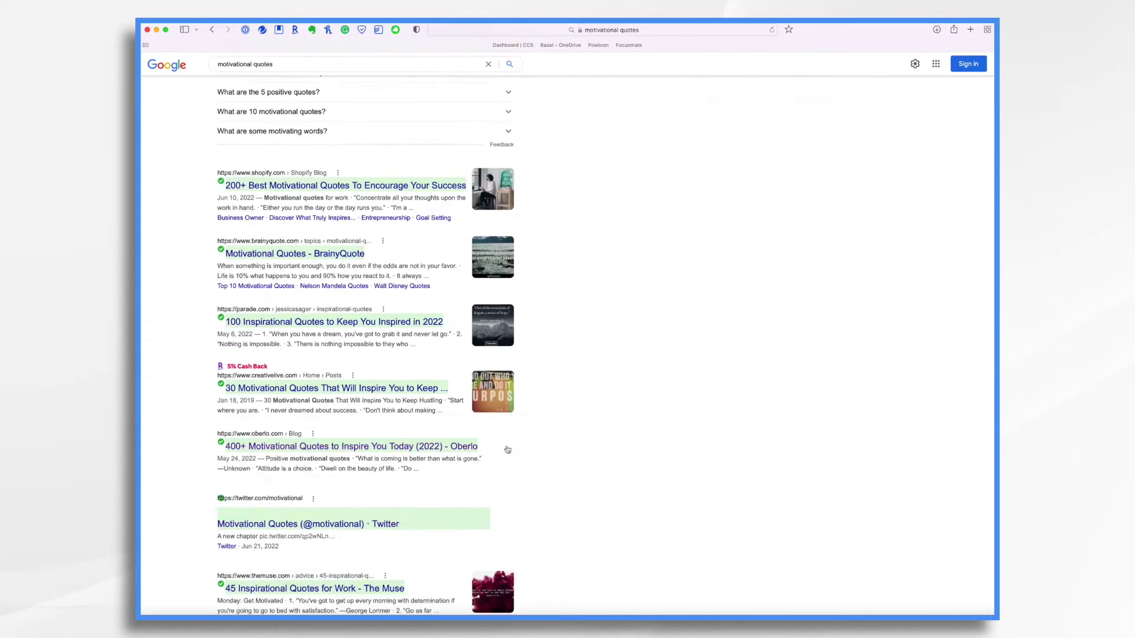
pyautogui.scroll(5, 507, 449)
pyautogui.click(263, 103)
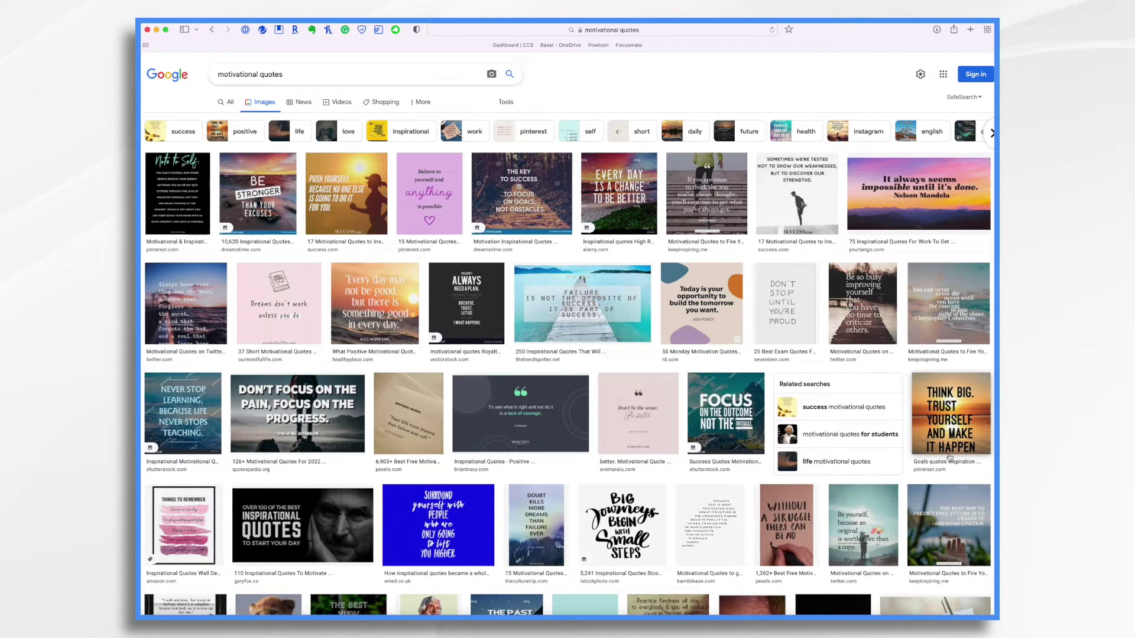
# Scroll down through the grid of motivational quote images.
pyautogui.scroll(-1, 635, 367)
pyautogui.scroll(-6, 636, 367)
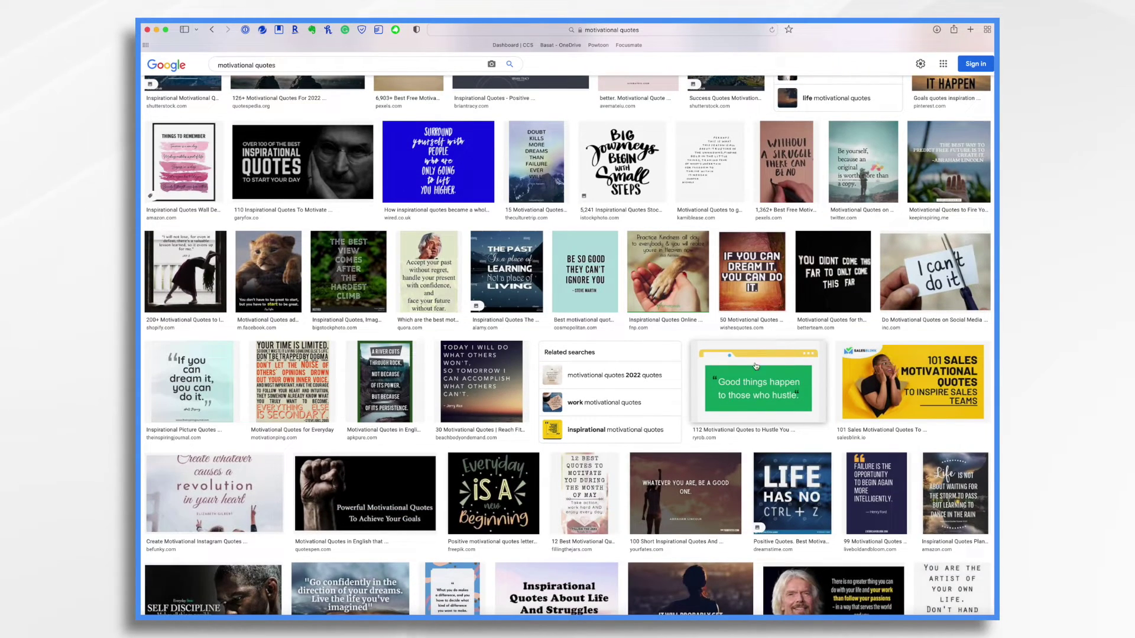
pyautogui.scroll(-3, 756, 365)
pyautogui.scroll(-2, 494, 361)
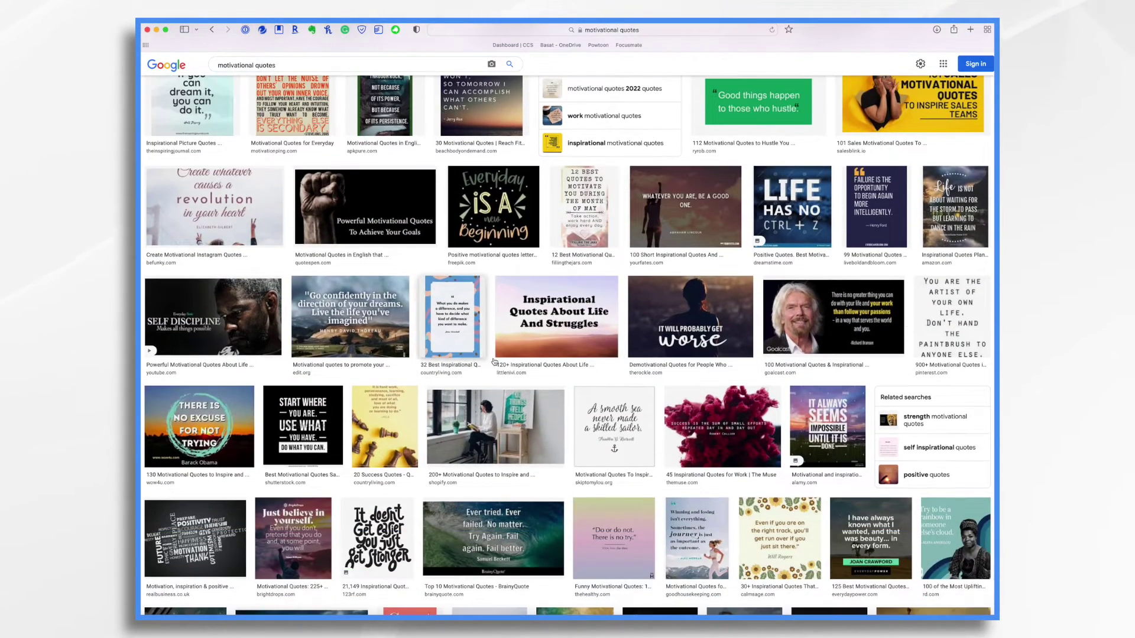
pyautogui.scroll(-1, 494, 362)
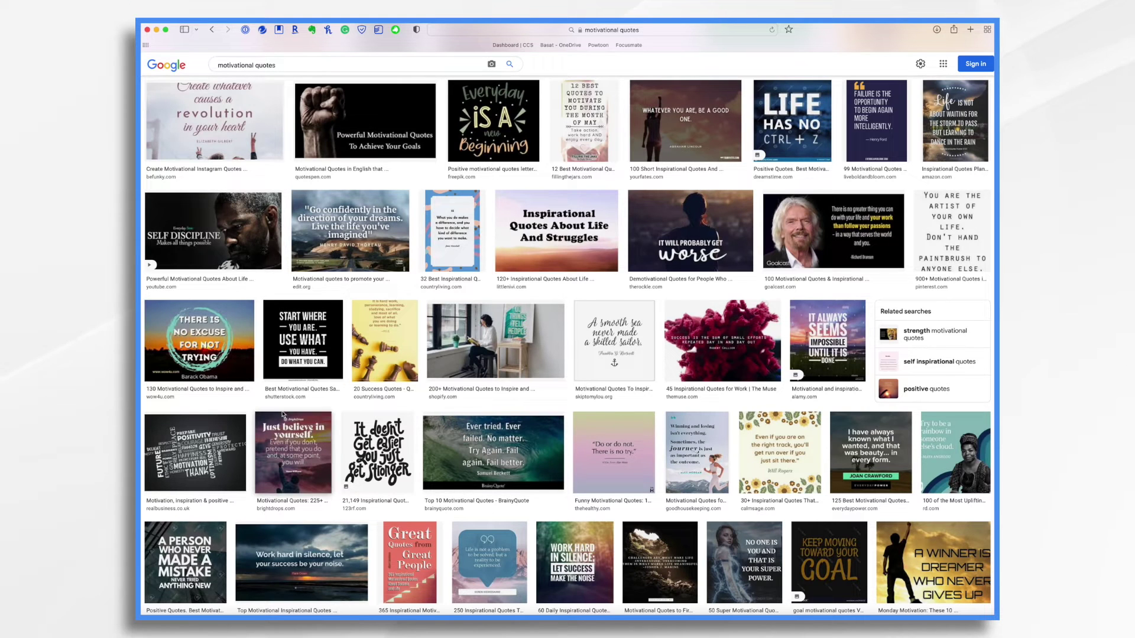
pyautogui.scroll(-2, 502, 437)
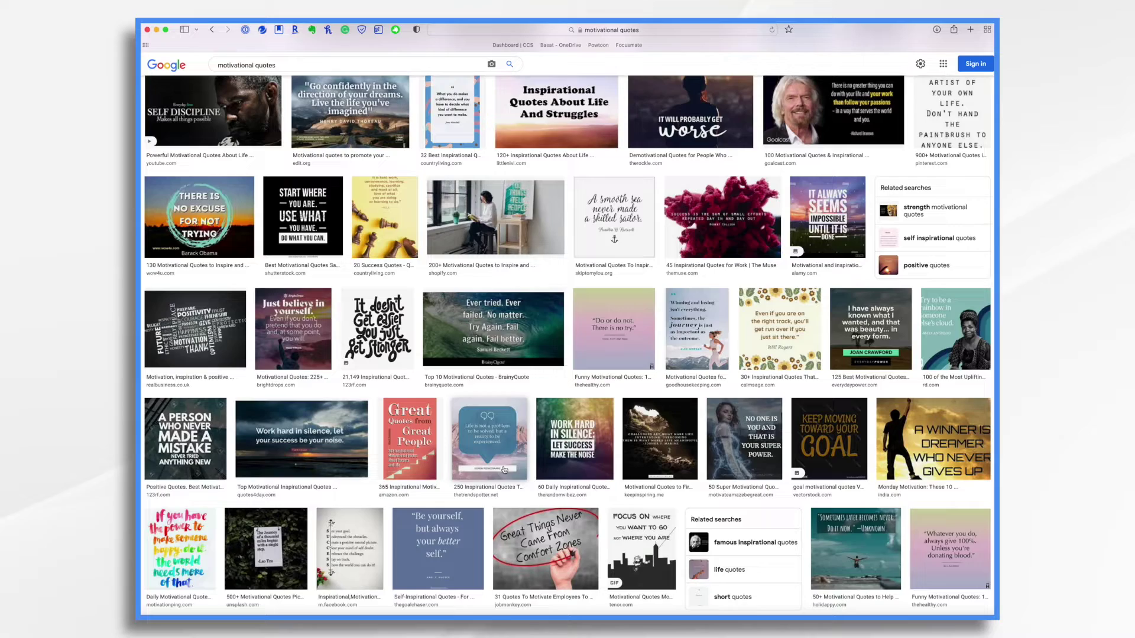
pyautogui.scroll(-2, 490, 436)
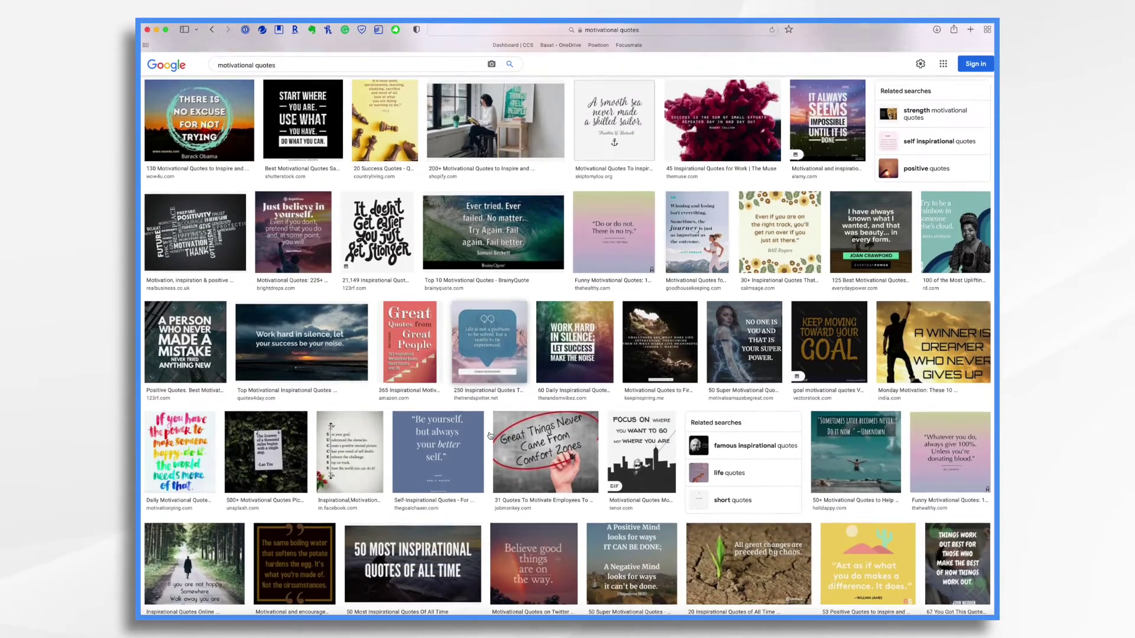
pyautogui.scroll(-2, 490, 435)
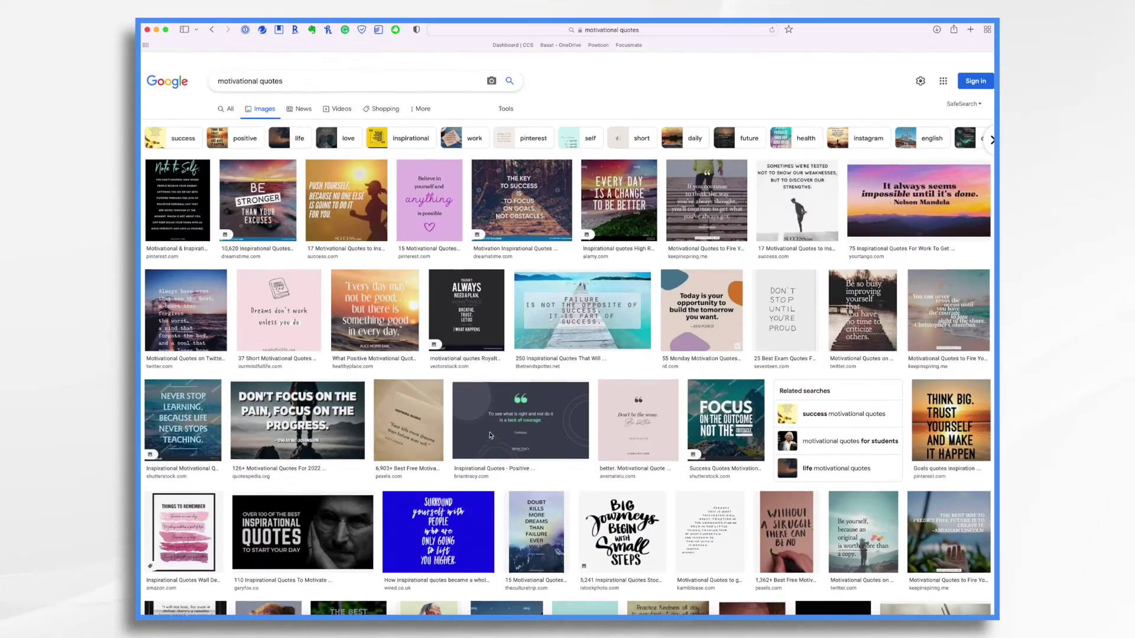
pyautogui.scroll(-1, 490, 436)
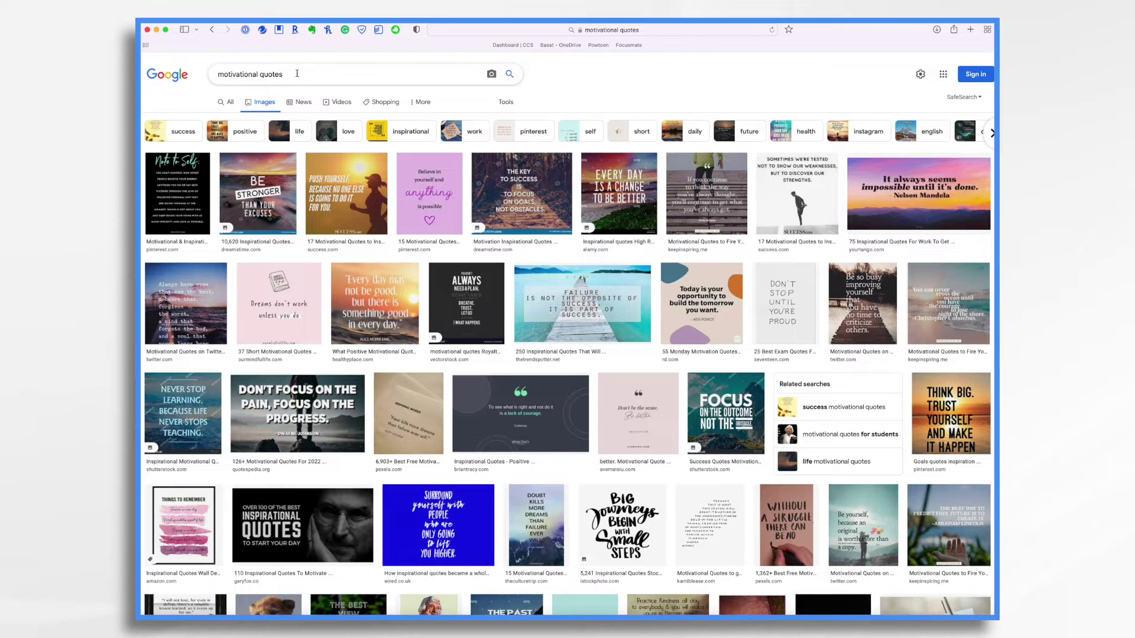
# Search images for 'motivational veterinarian quotes'.
pyautogui.click(297, 74)
pyautogui.click(260, 74)
pyautogui.write('veterinarian')
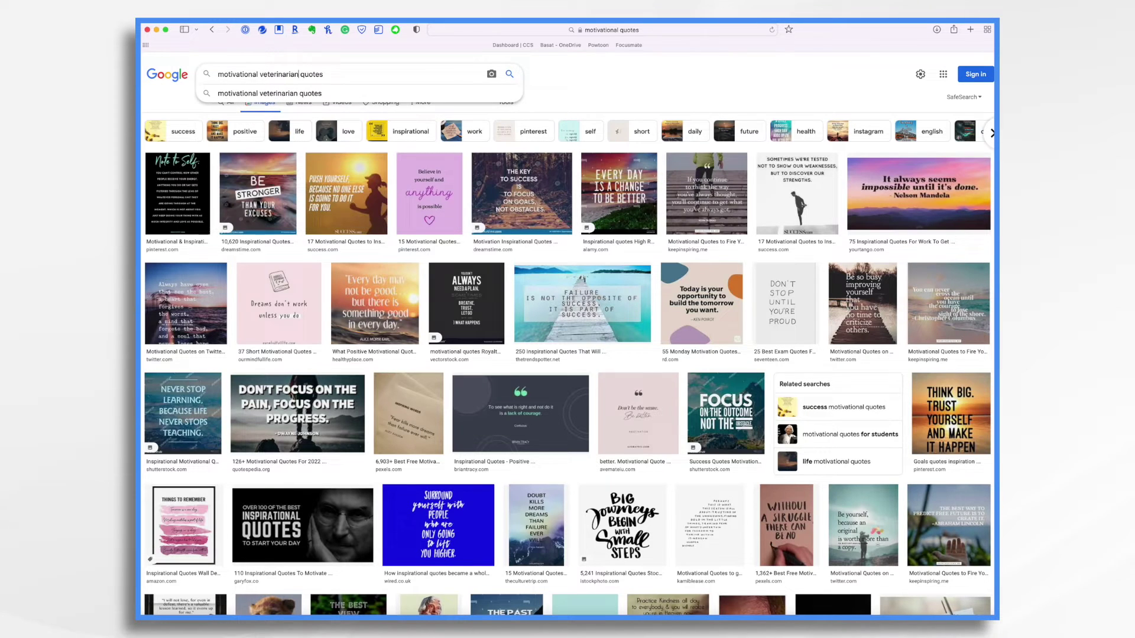
pyautogui.press('Return')
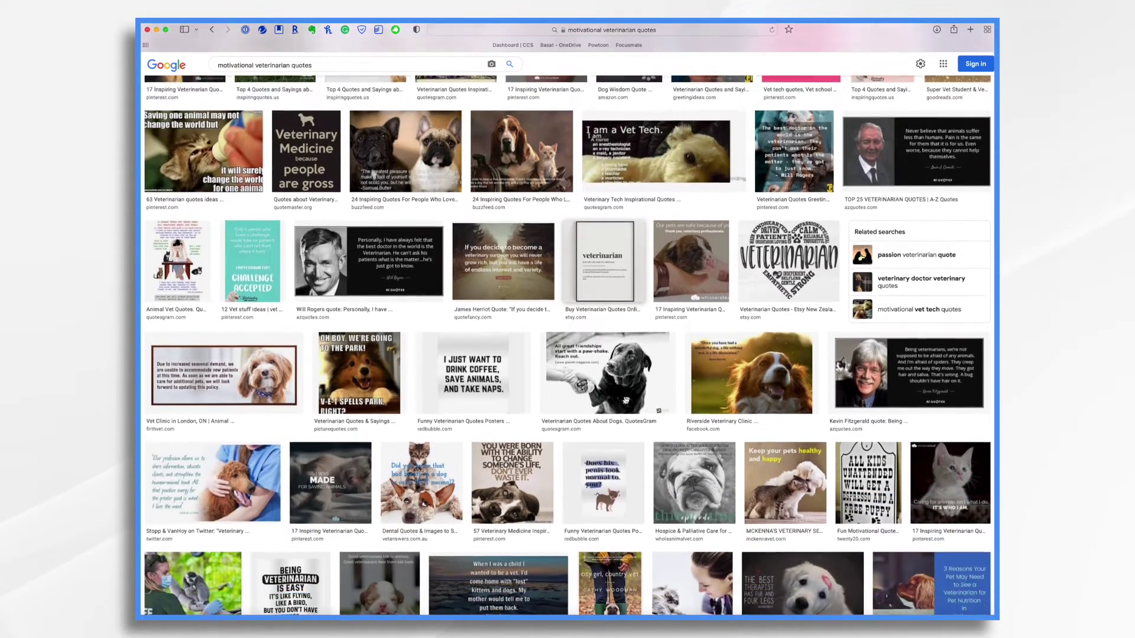
# Change the search to 'motivational teacher quotes' and run it.
pyautogui.write('acher')
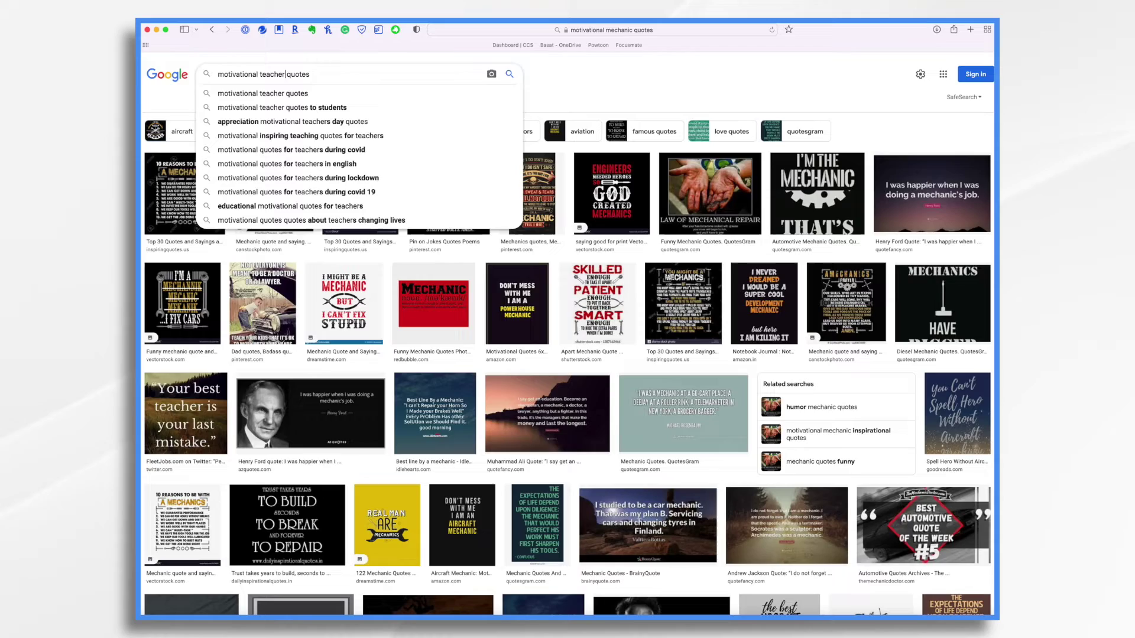
pyautogui.press('Escape')
pyautogui.press('Return')
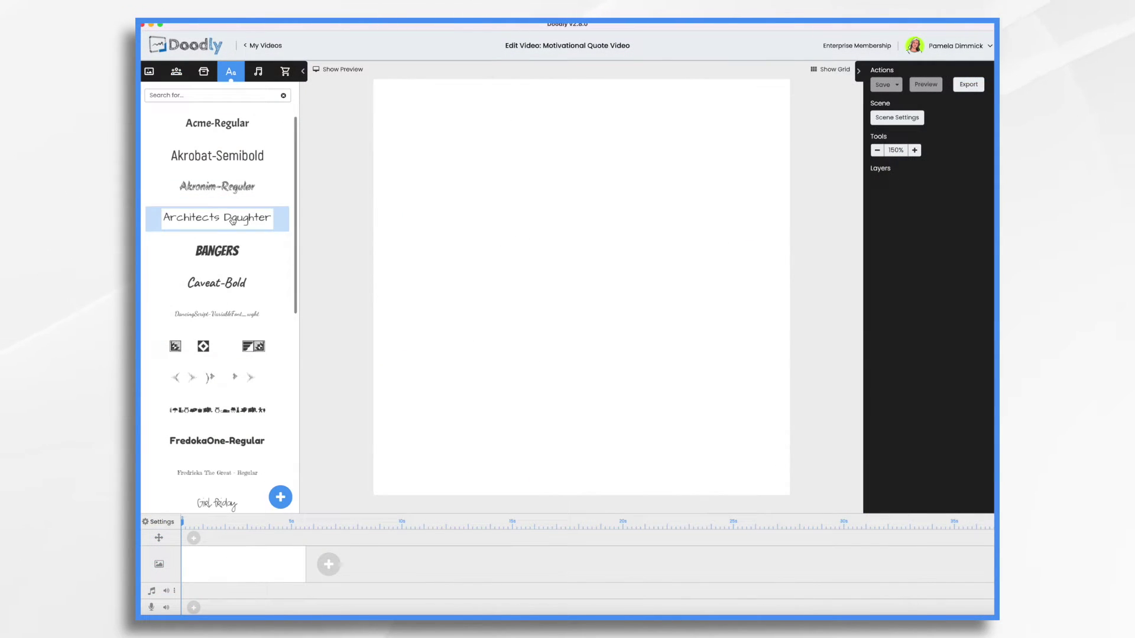
# Add a word-wrapped text element: 'The beautiful thing about learning is that no one can take it away from you.'.
pyautogui.moveTo(217, 217); pyautogui.dragTo(550, 225)
pyautogui.doubleClick(559, 222)
pyautogui.write('The beautiful thing about lear')
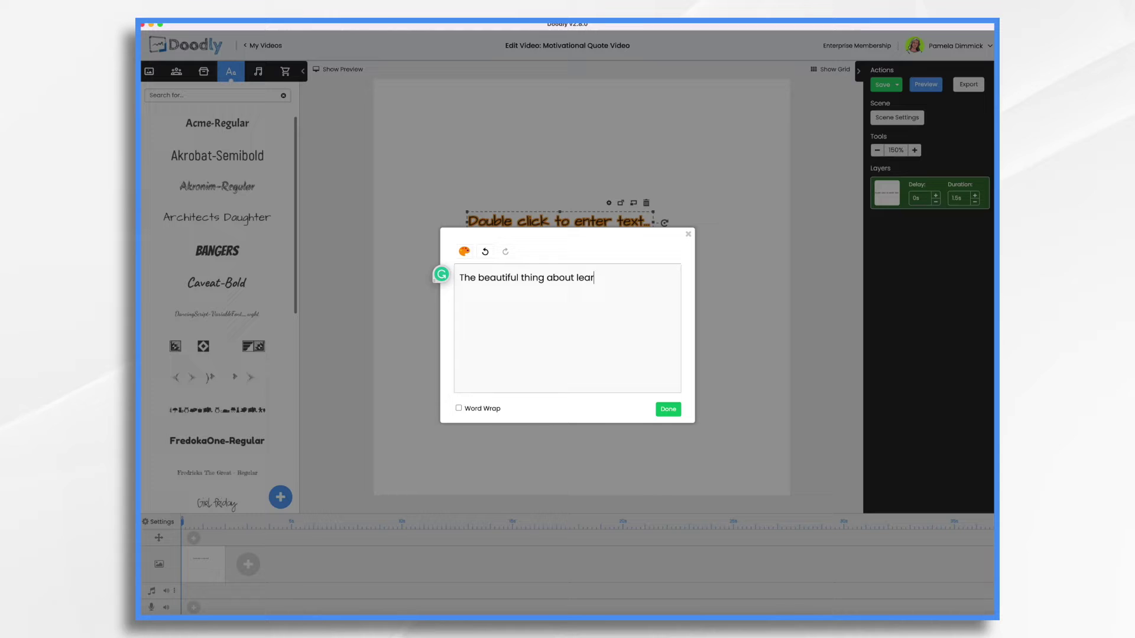
pyautogui.write('ning is that no one can take it away from you.')
pyautogui.click(469, 410)
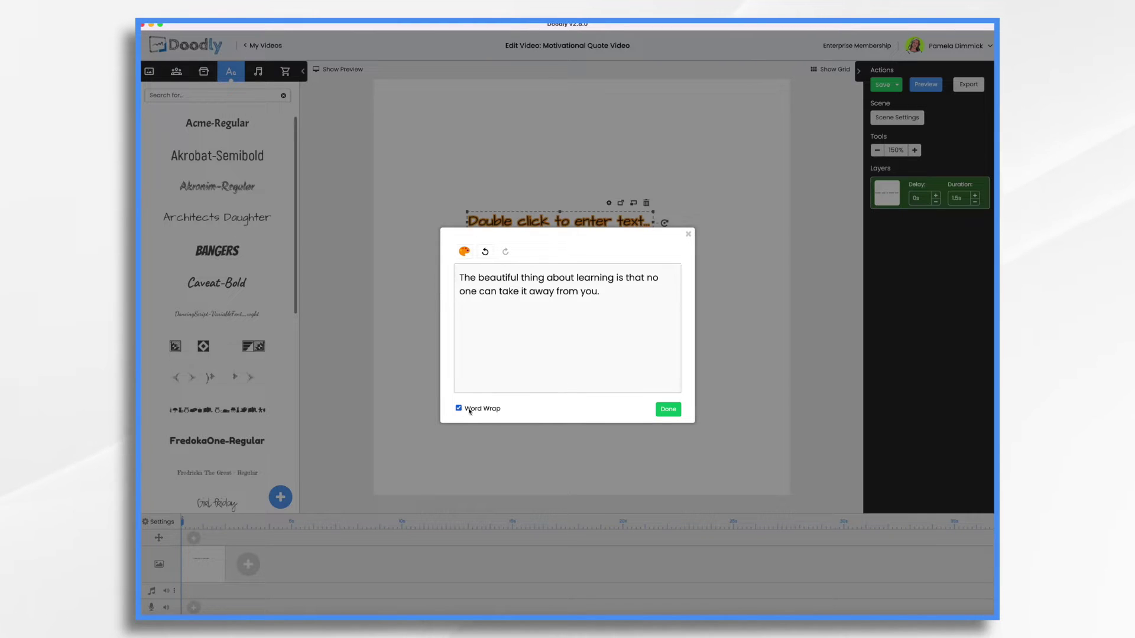
pyautogui.click(668, 409)
# Add a separate Architects Daughter text element reading '- B. B. King'.
pyautogui.moveTo(217, 217); pyautogui.dragTo(598, 327)
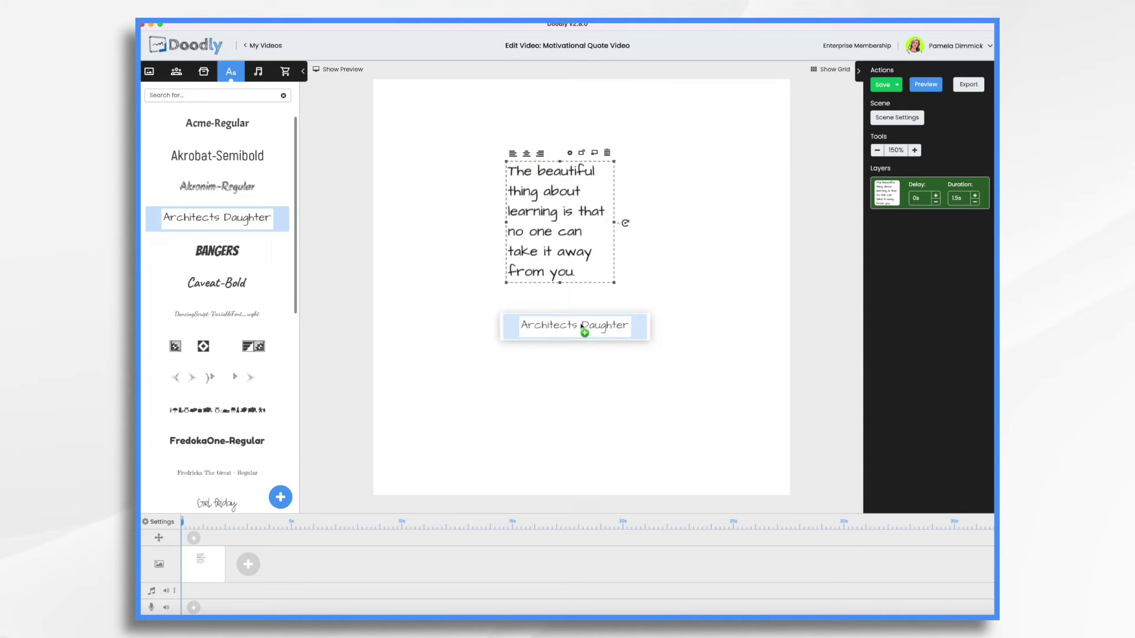
pyautogui.doubleClick(598, 327)
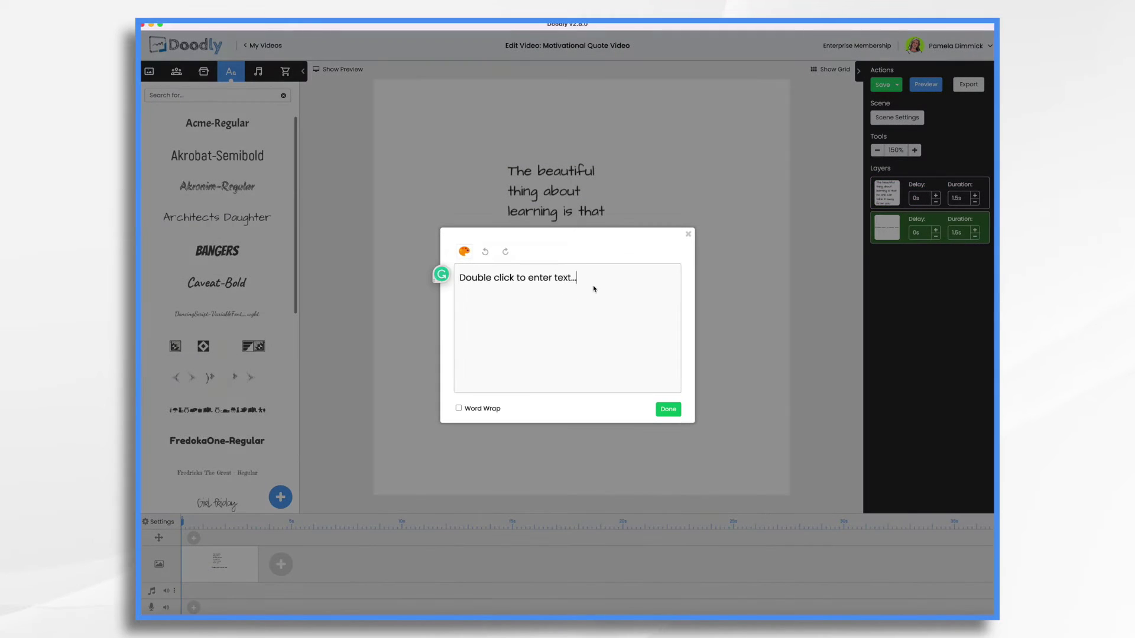
pyautogui.hotkey('ctrl', 'a')
pyautogui.write('- B. B. King')
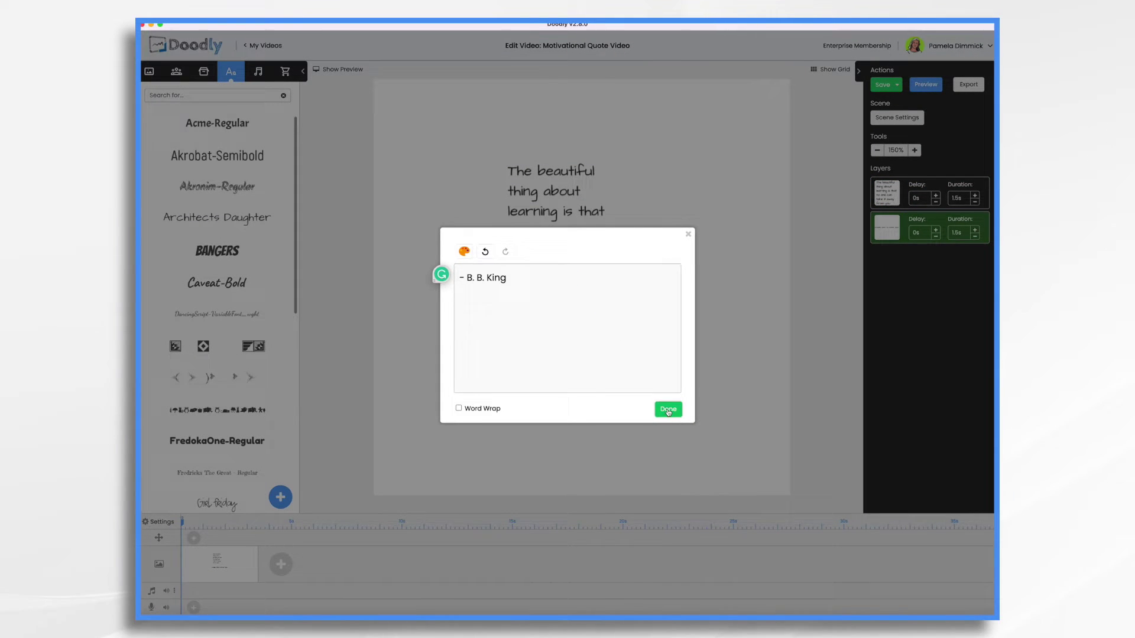
pyautogui.click(668, 410)
# Enlarge the quote text to fill the canvas and shift it slightly right and down.
pyautogui.click(559, 221)
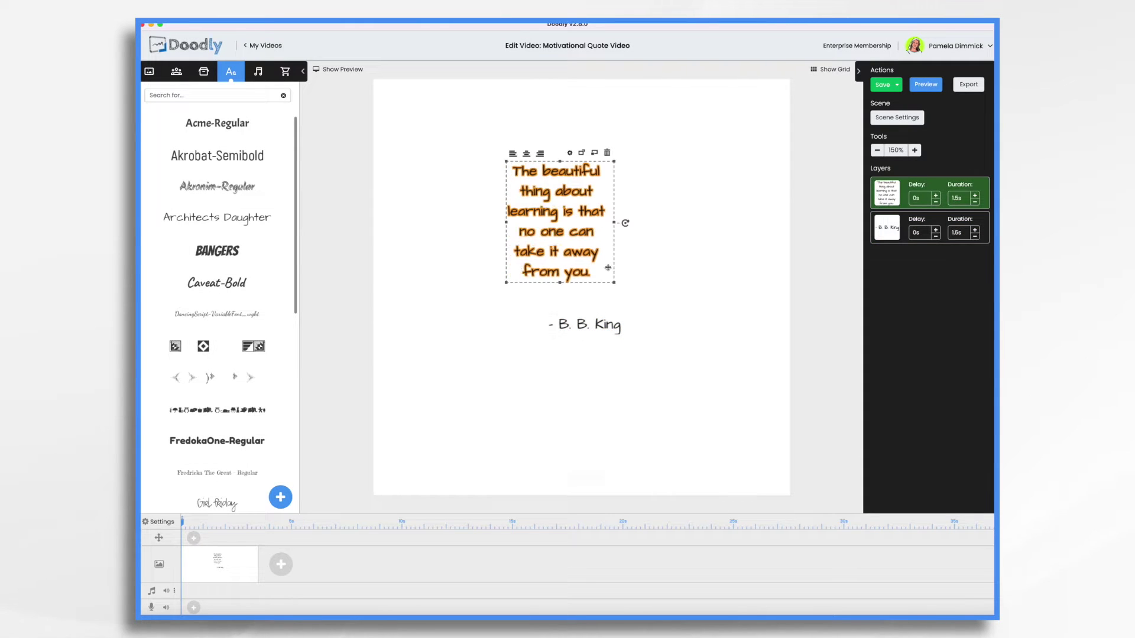
pyautogui.moveTo(608, 292); pyautogui.dragTo(811, 407)
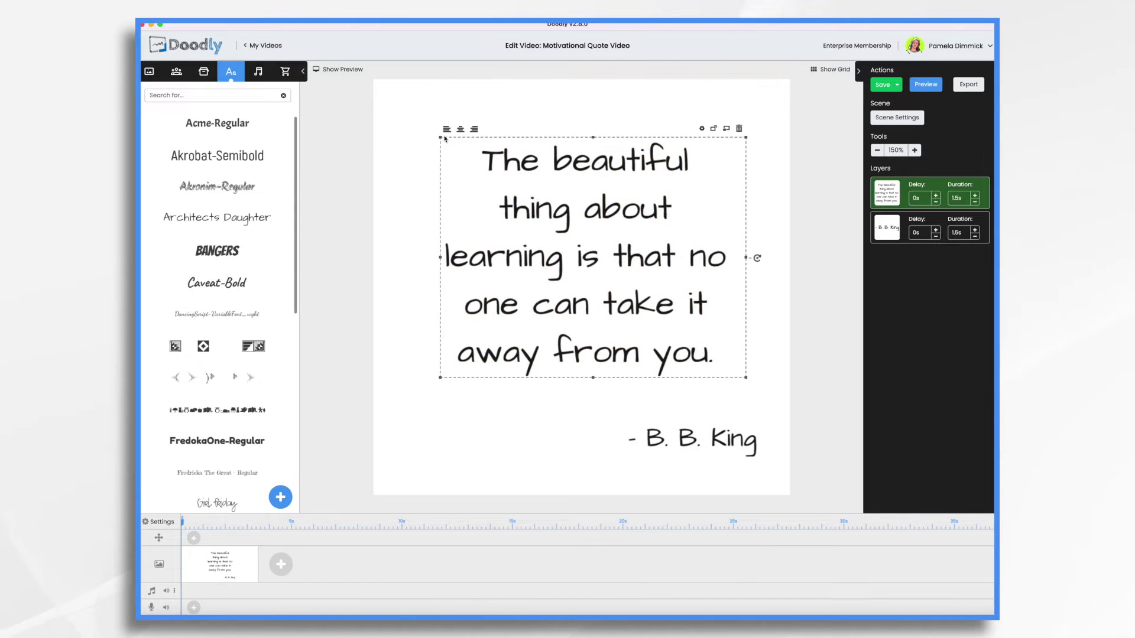
pyautogui.moveTo(543, 195); pyautogui.dragTo(553, 227)
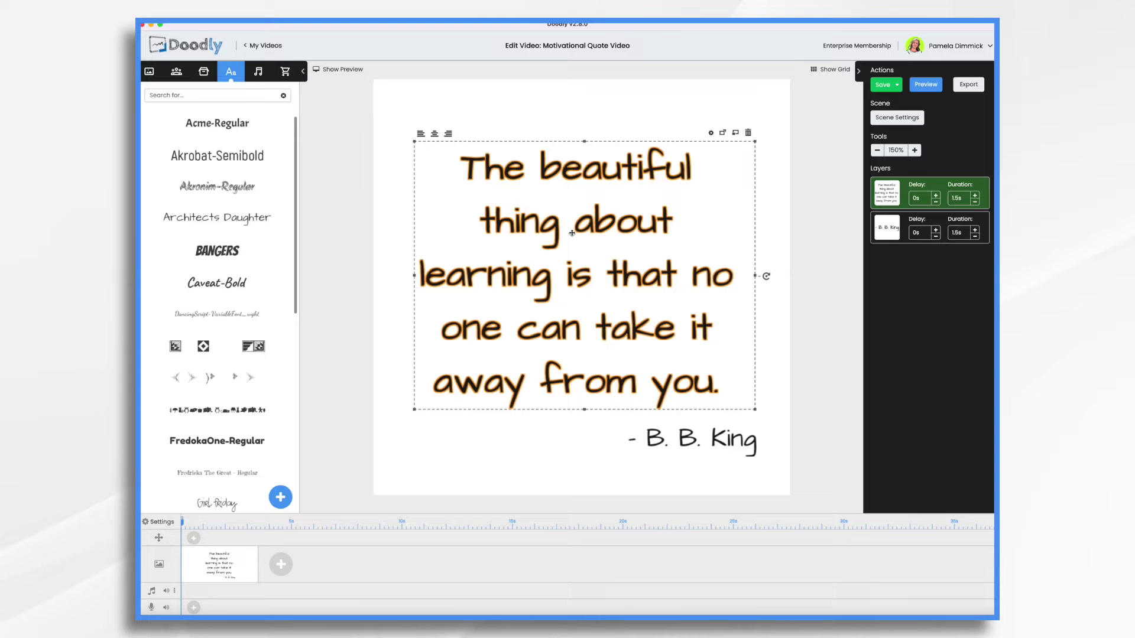
pyautogui.click(546, 475)
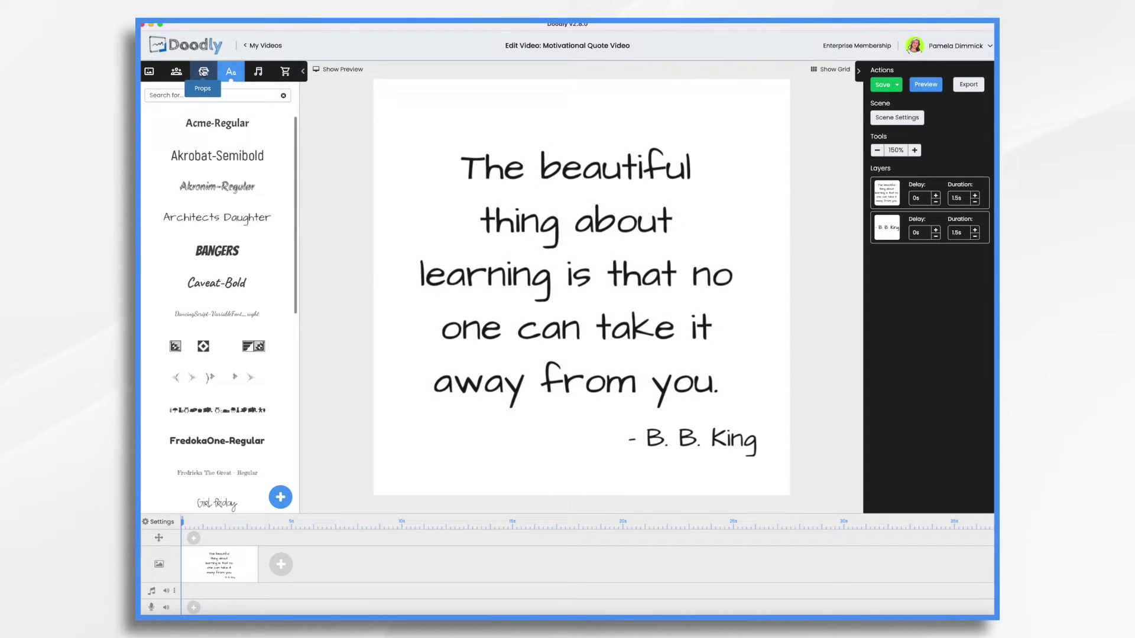
# Search the props library for 'squa' and place the Dotted Square on the canvas.
pyautogui.click(203, 72)
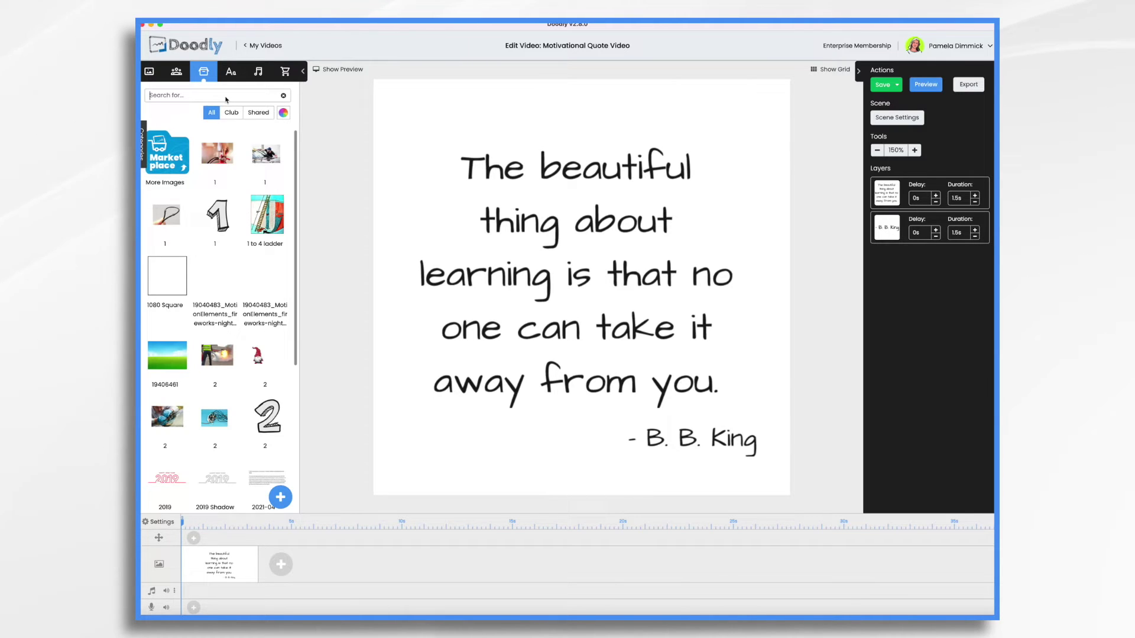
pyautogui.click(226, 97)
pyautogui.write('squ')
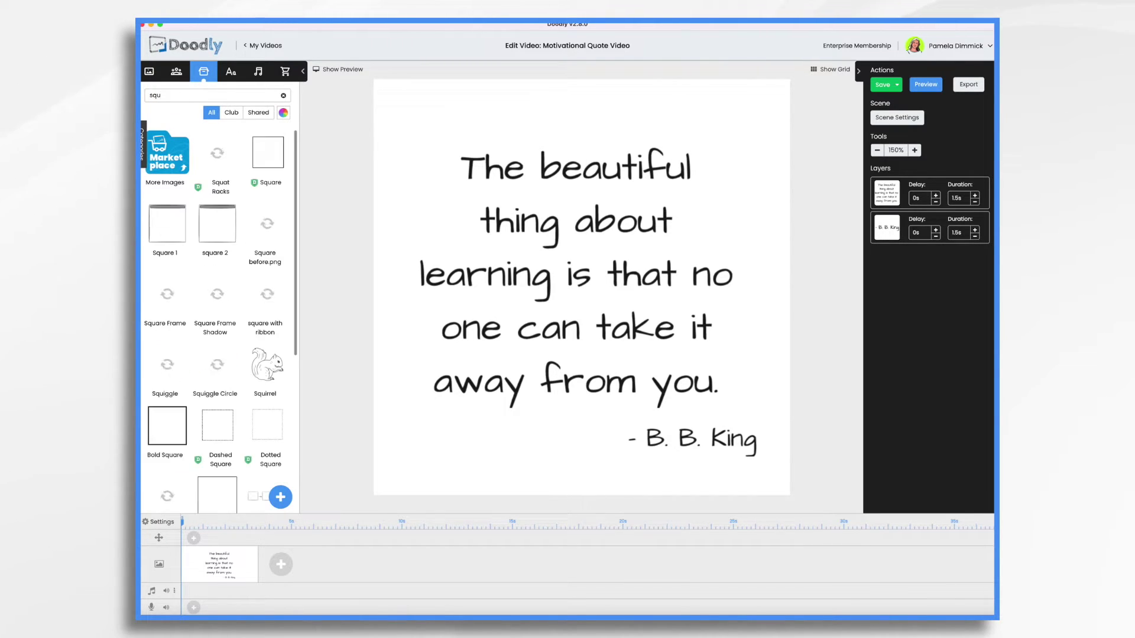
pyautogui.write('a')
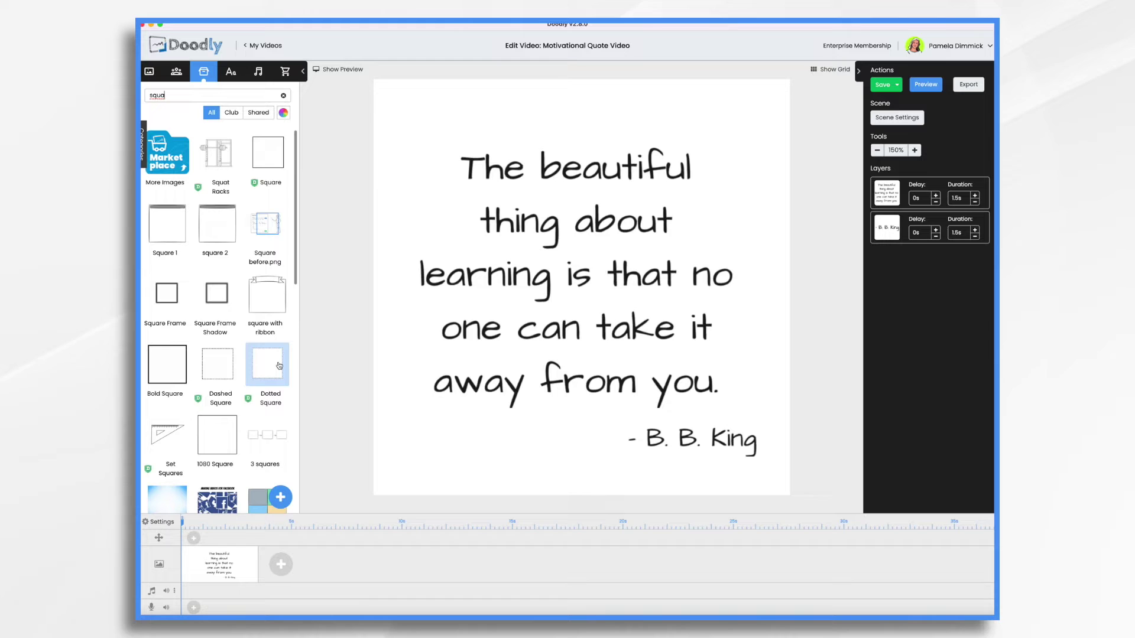
pyautogui.moveTo(271, 365)
pyautogui.mouseDown()
pyautogui.moveTo(536, 237)
pyautogui.moveTo(514, 222)
pyautogui.mouseUp()
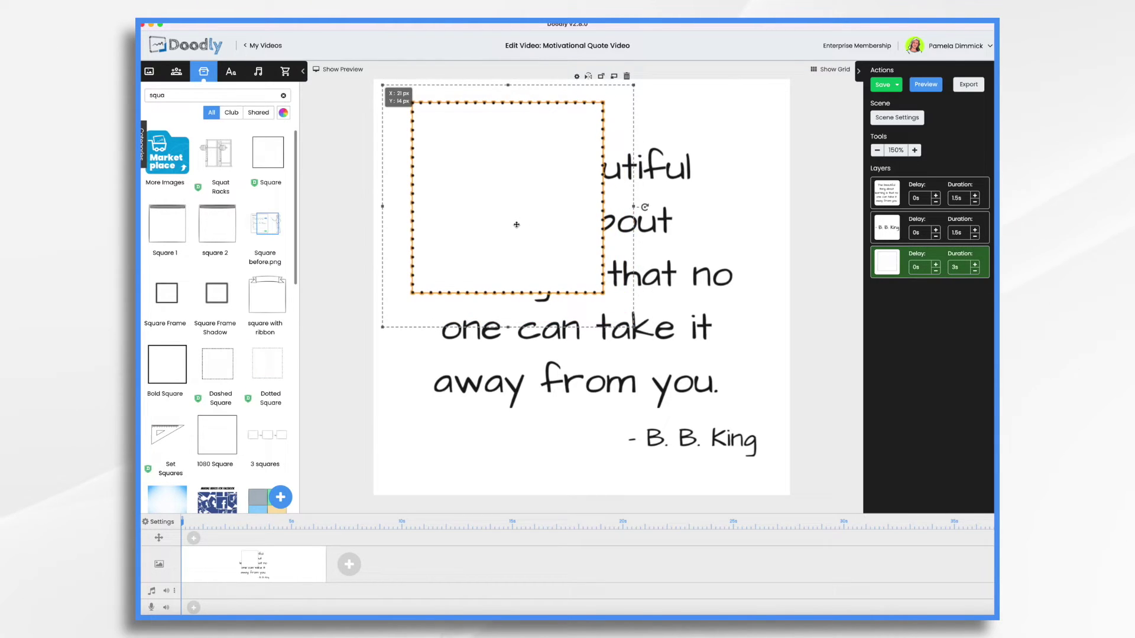
# Stretch the dotted square to nearly canvas size, center it, and reorder its layer.
pyautogui.moveTo(632, 329); pyautogui.dragTo(643, 335)
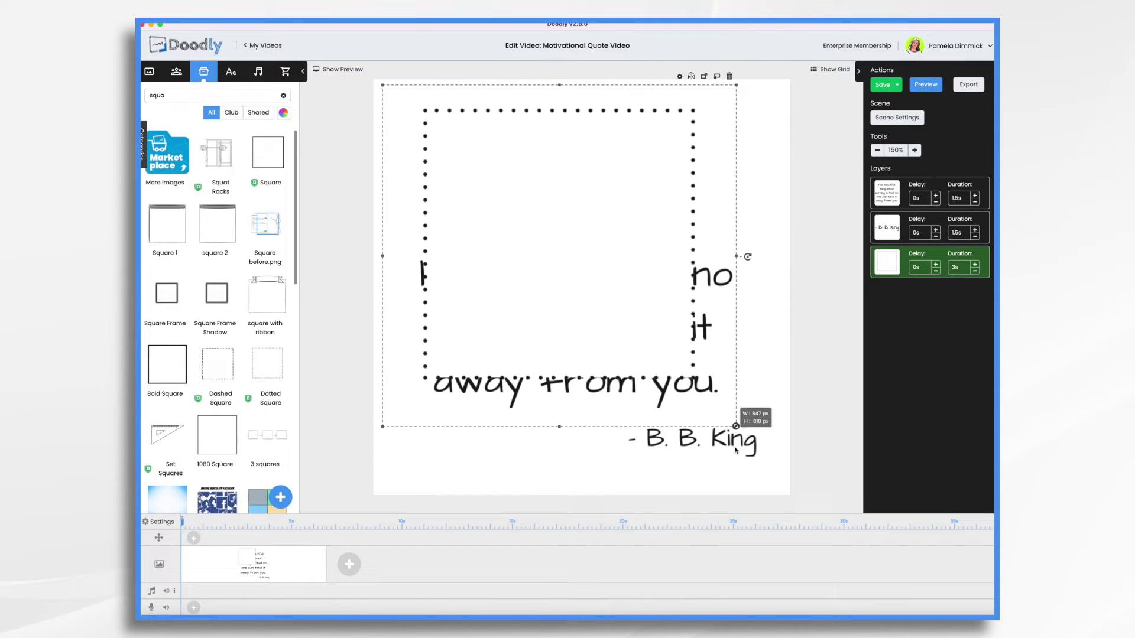
pyautogui.moveTo(643, 336); pyautogui.dragTo(789, 491)
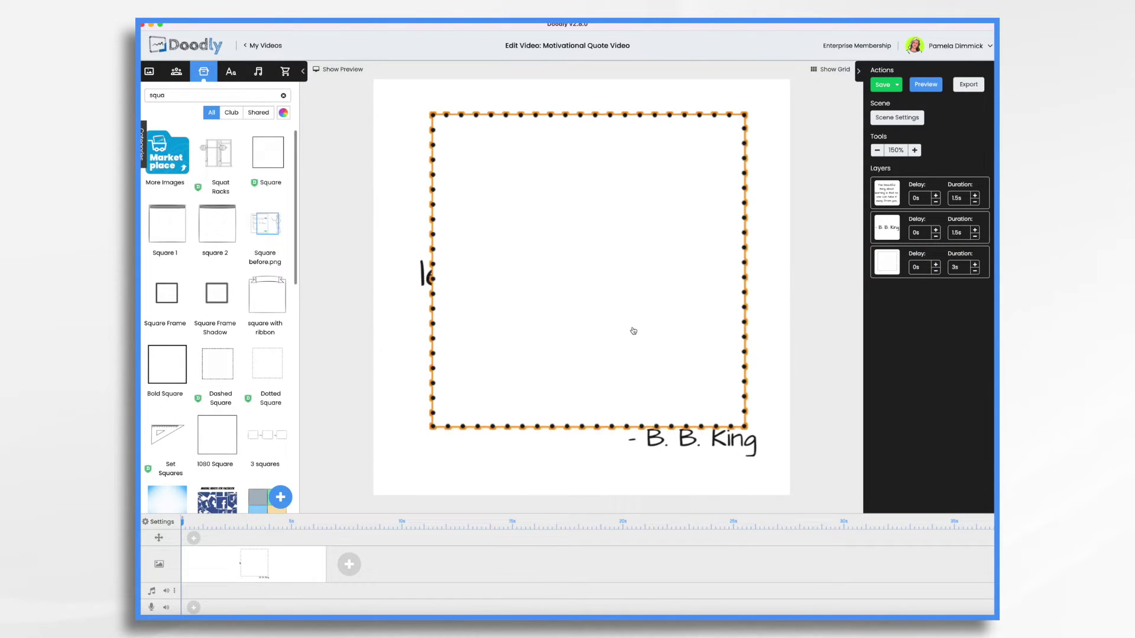
pyautogui.moveTo(633, 328); pyautogui.dragTo(612, 340)
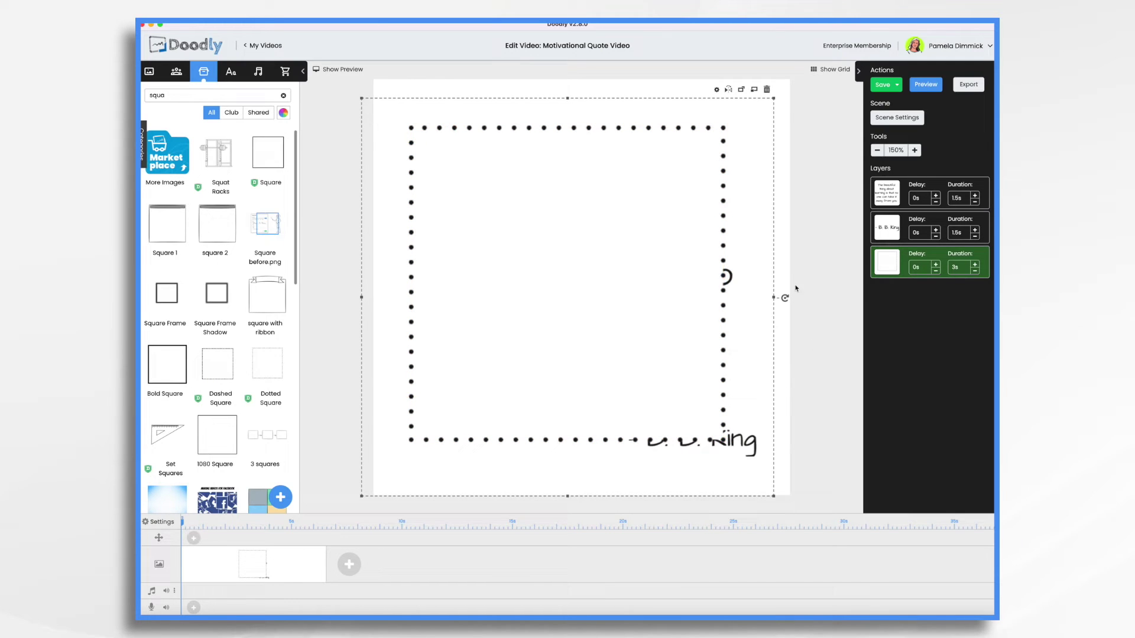
pyautogui.moveTo(774, 298); pyautogui.dragTo(816, 298)
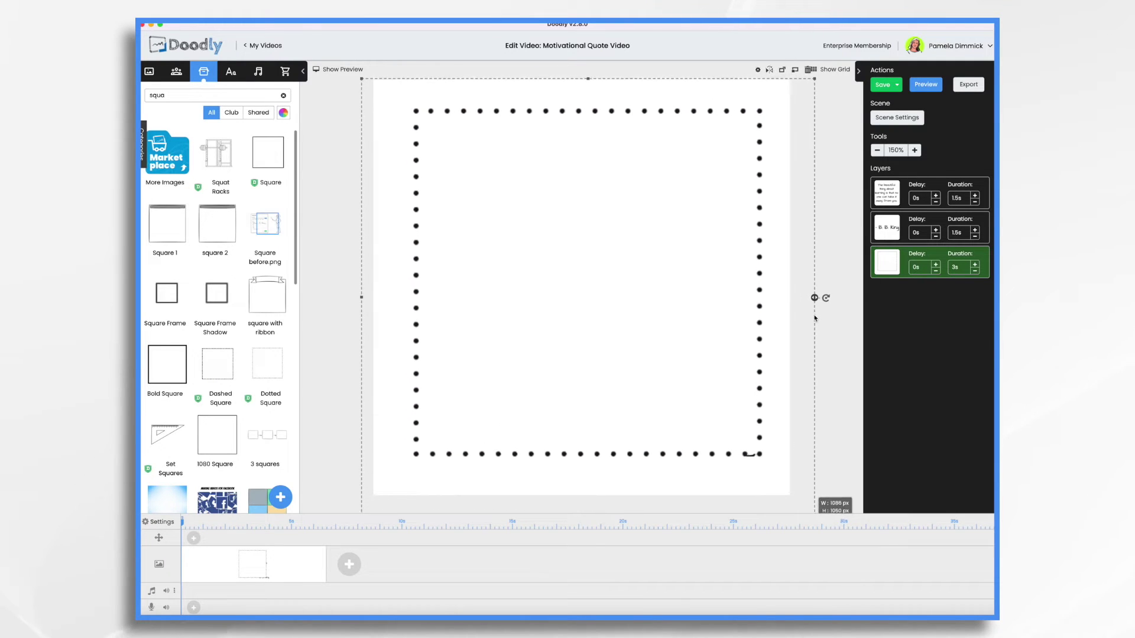
pyautogui.moveTo(649, 294); pyautogui.dragTo(650, 306)
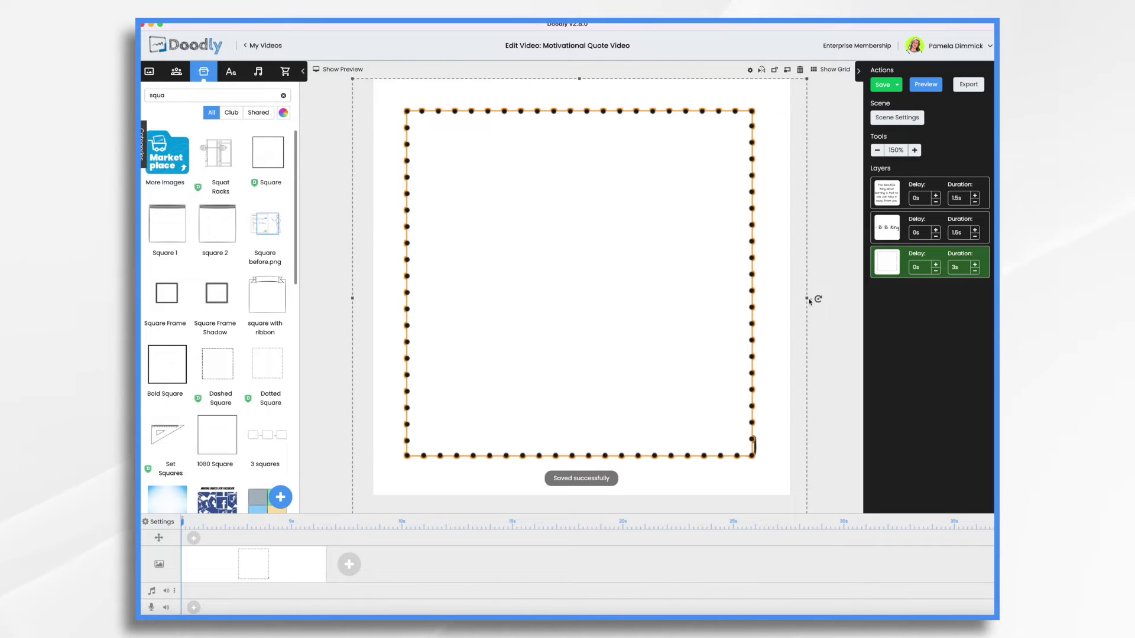
pyautogui.moveTo(807, 298); pyautogui.dragTo(822, 298)
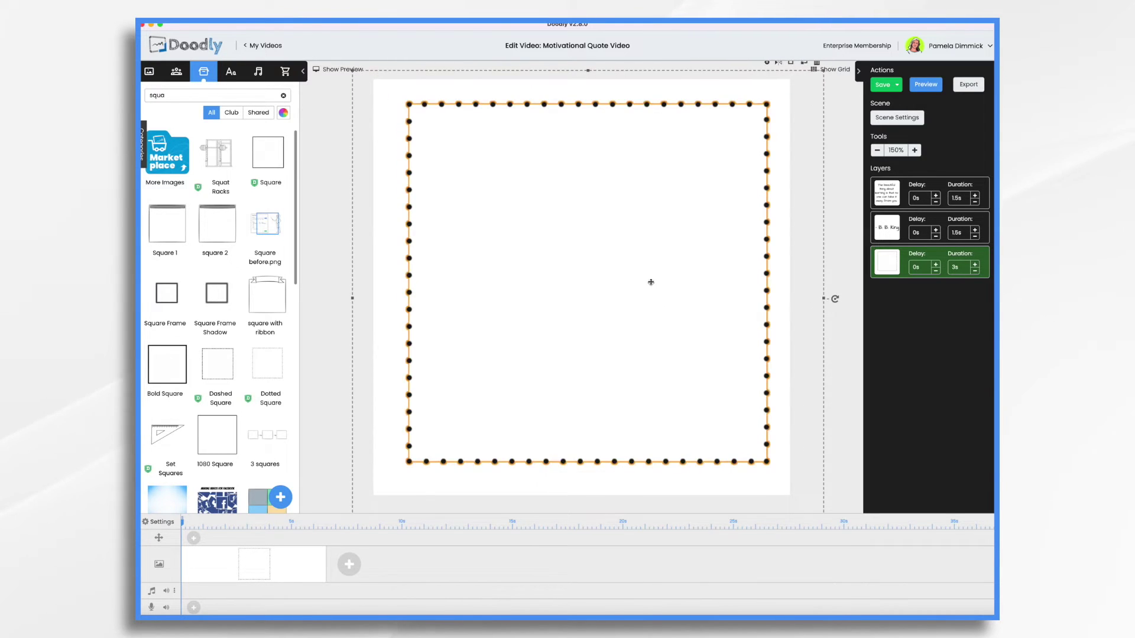
pyautogui.moveTo(649, 281); pyautogui.dragTo(645, 286)
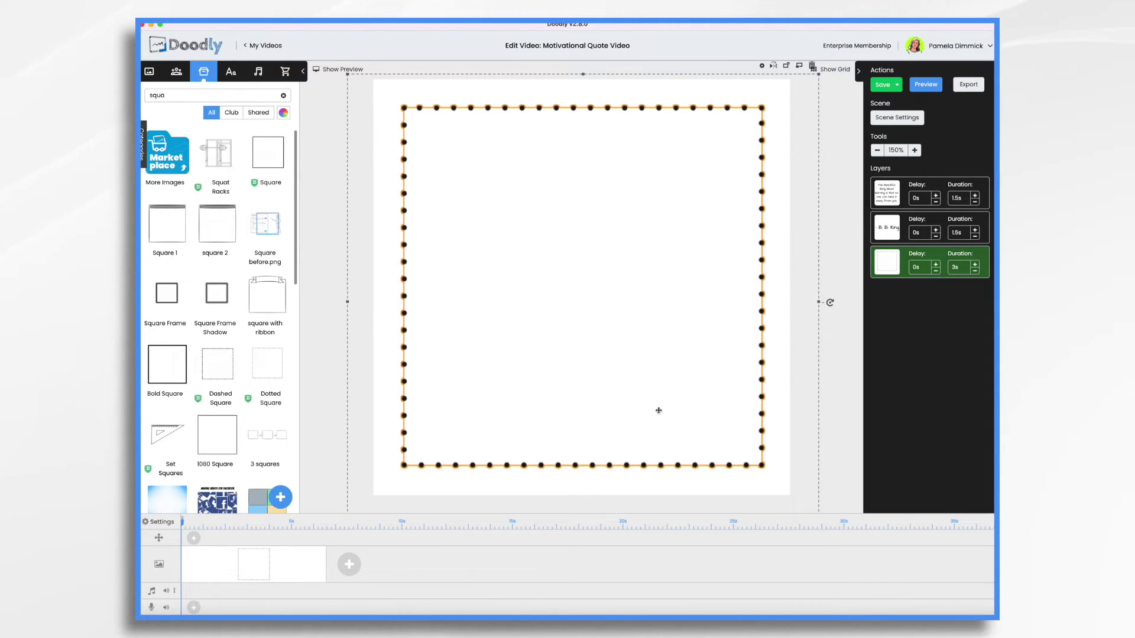
pyautogui.moveTo(896, 264); pyautogui.dragTo(896, 194)
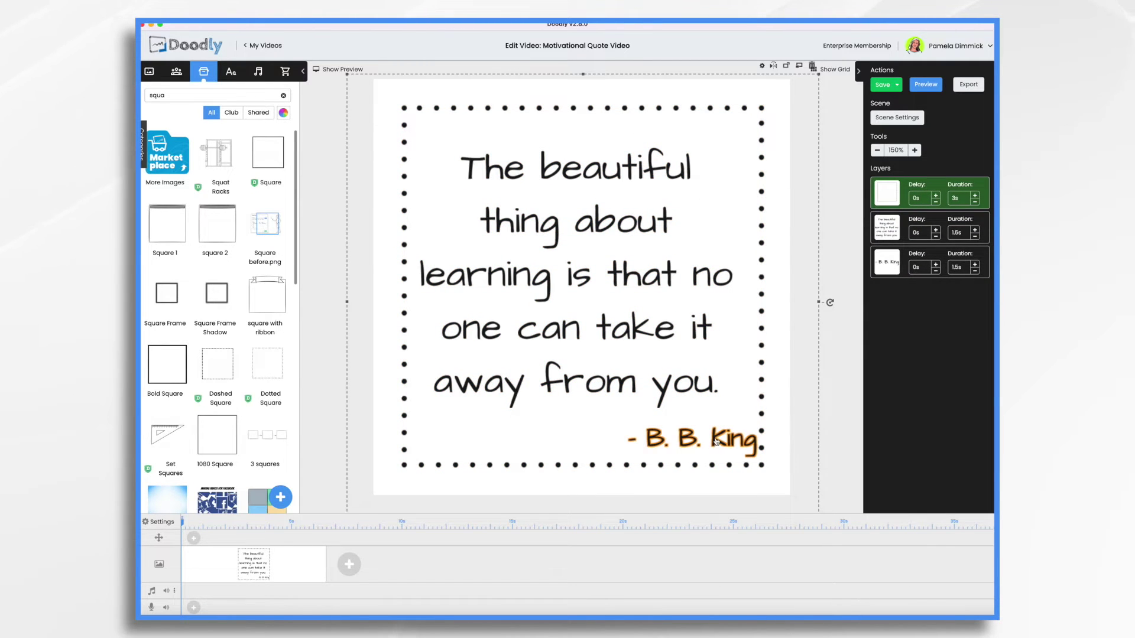
# Try adding quotation marks inside the quote text, then undo the change.
pyautogui.click(694, 437)
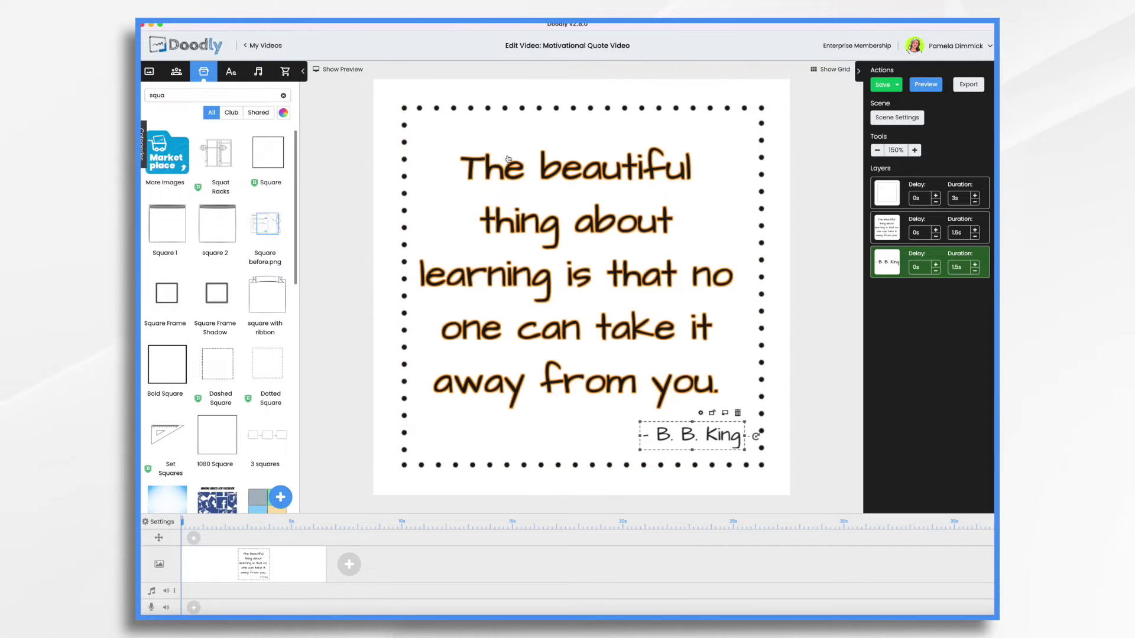
pyautogui.click(524, 163)
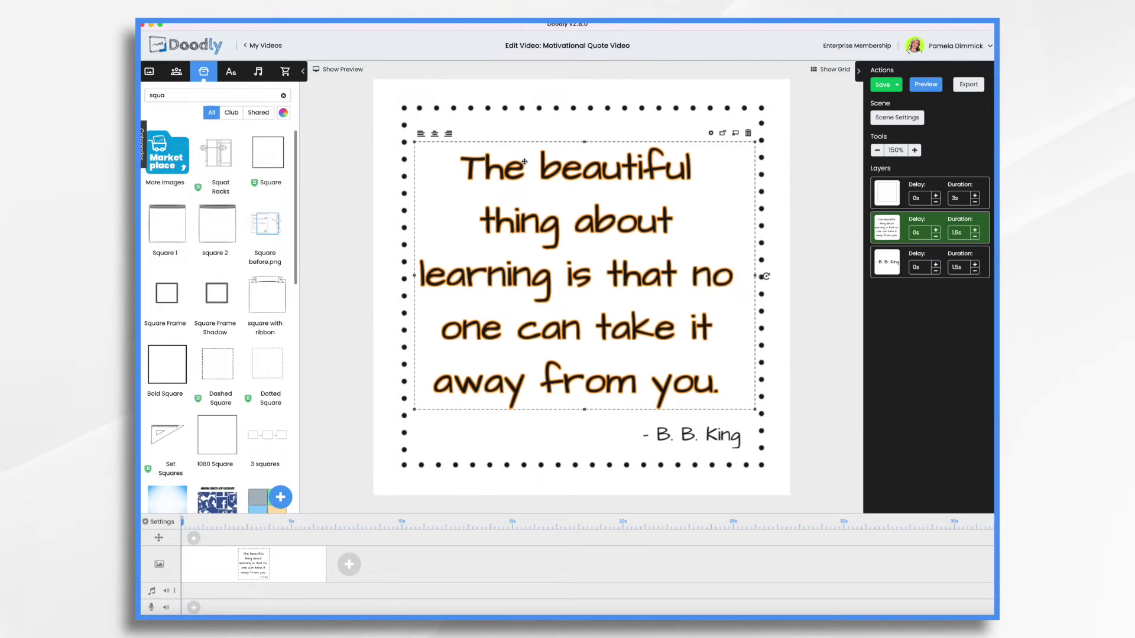
pyautogui.doubleClick(525, 161)
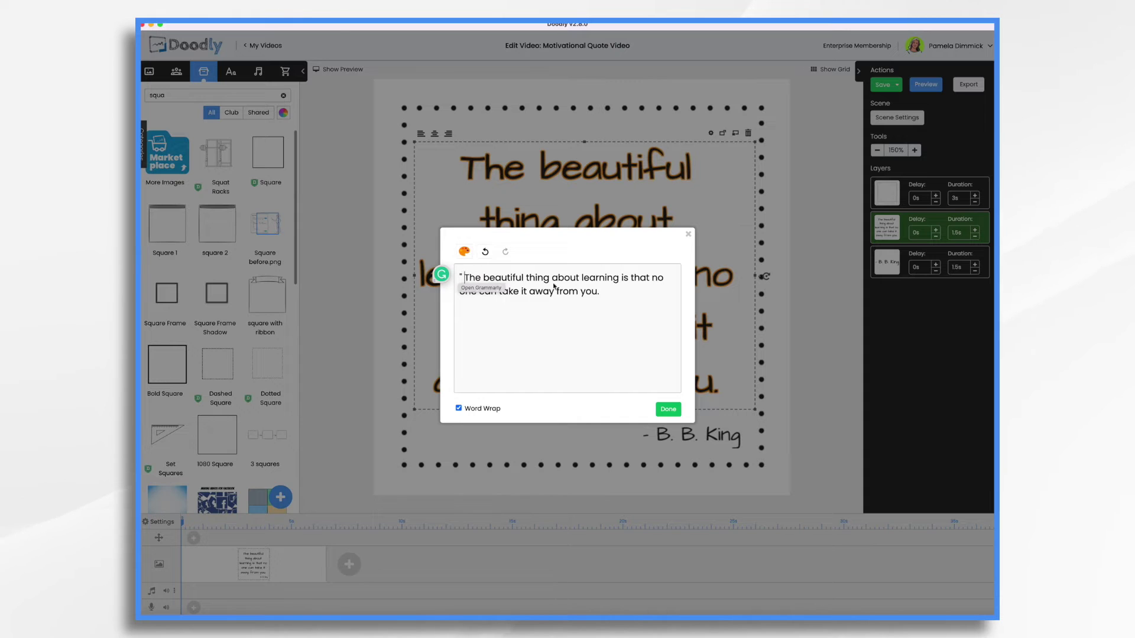
pyautogui.click(663, 409)
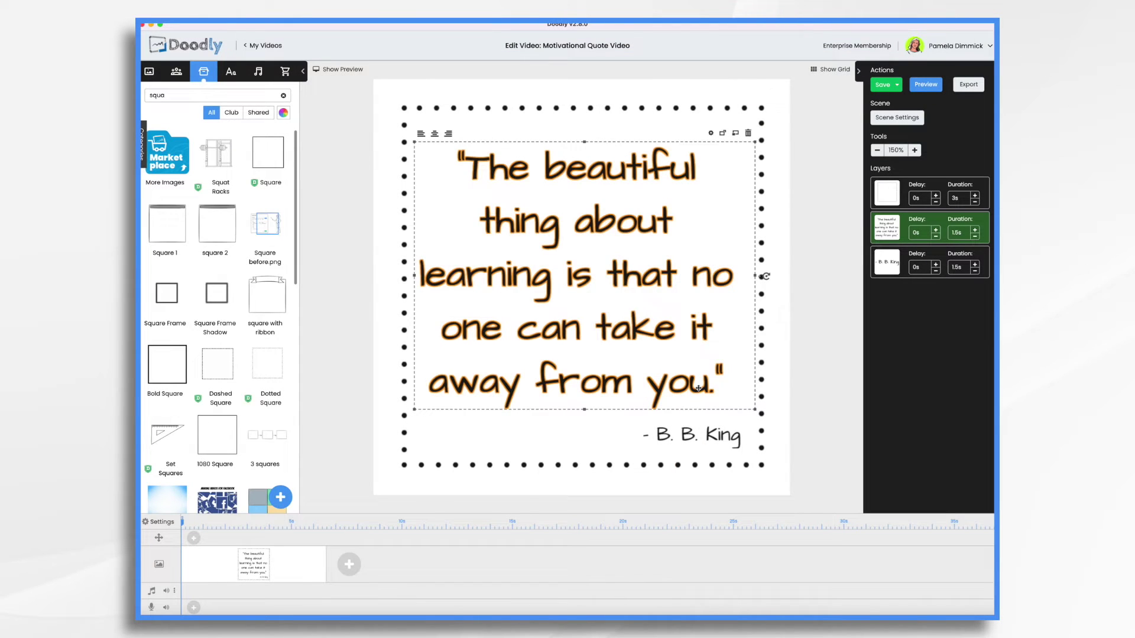
pyautogui.hotkey('ctrl', 'z')
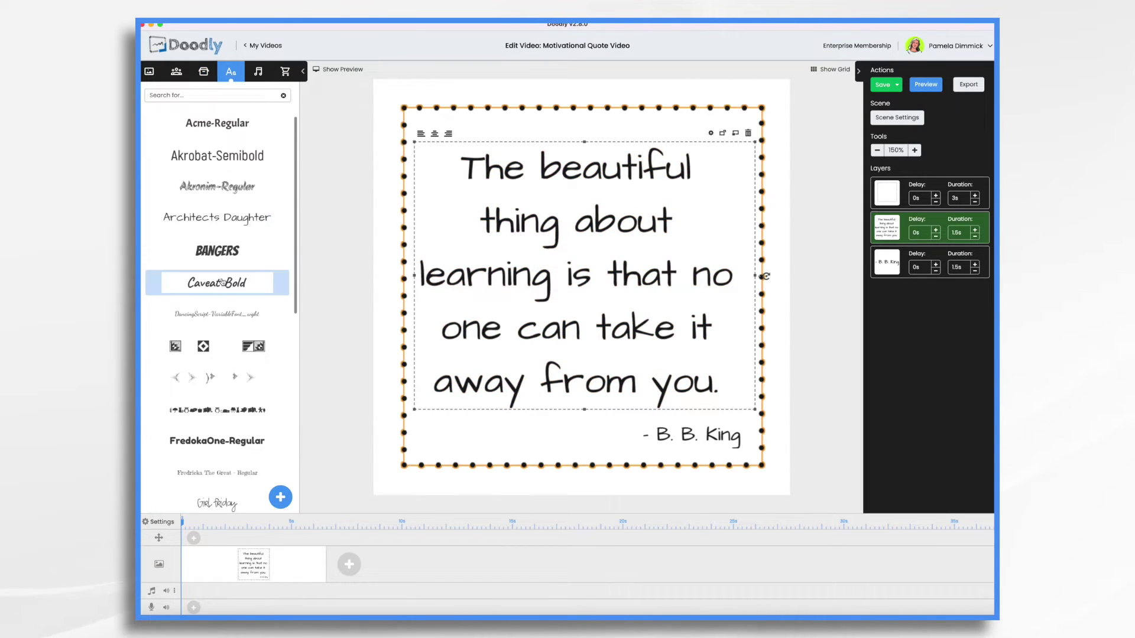
# Add a Caveat-Bold text element containing a single quotation mark.
pyautogui.moveTo(275, 279); pyautogui.dragTo(472, 228)
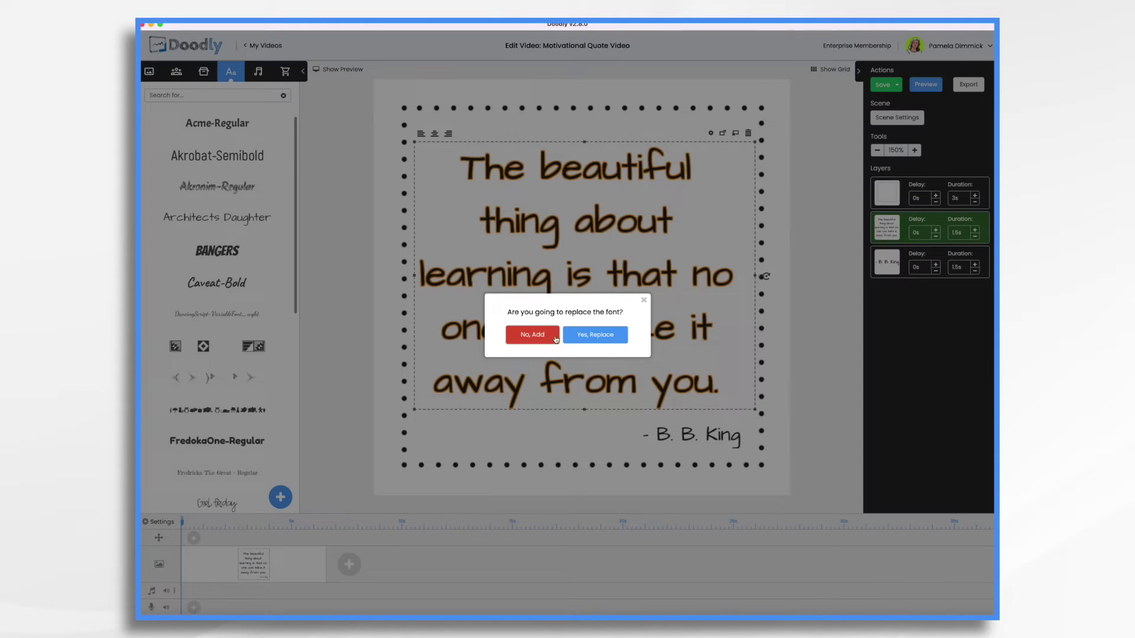
pyautogui.click(531, 334)
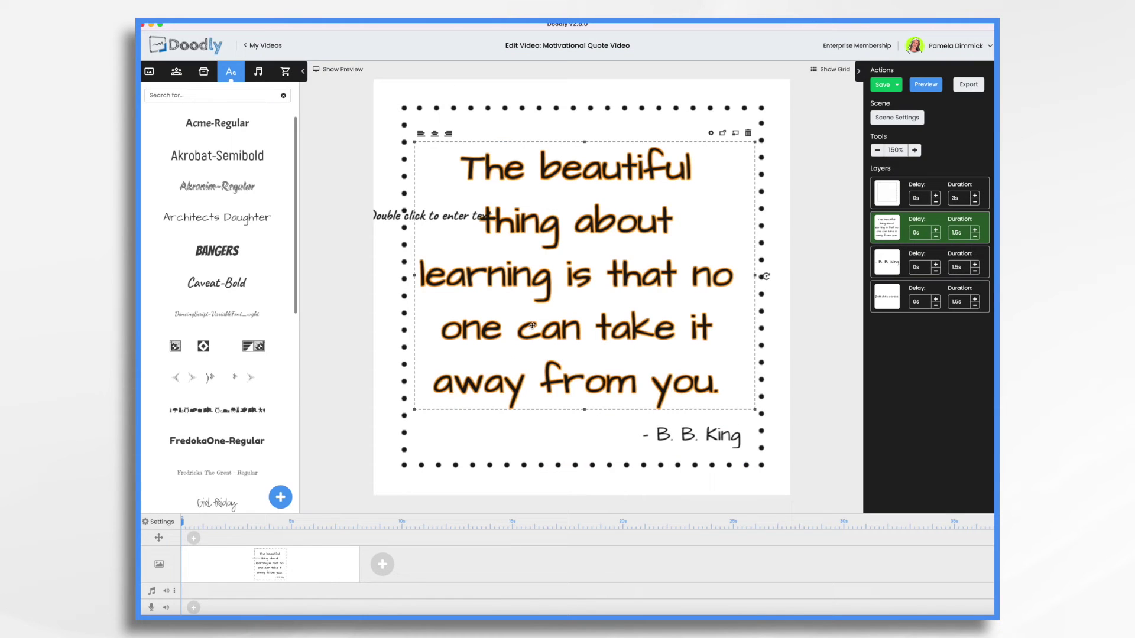
pyautogui.doubleClick(442, 217)
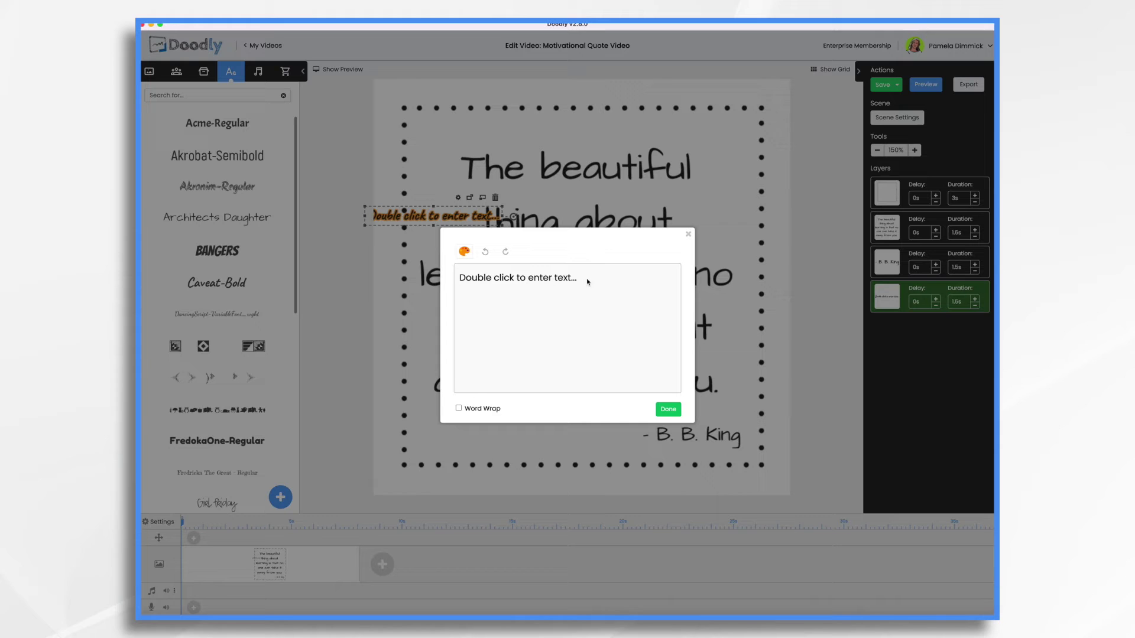
pyautogui.hotkey('ctrl', 'a')
pyautogui.press('BackSpace')
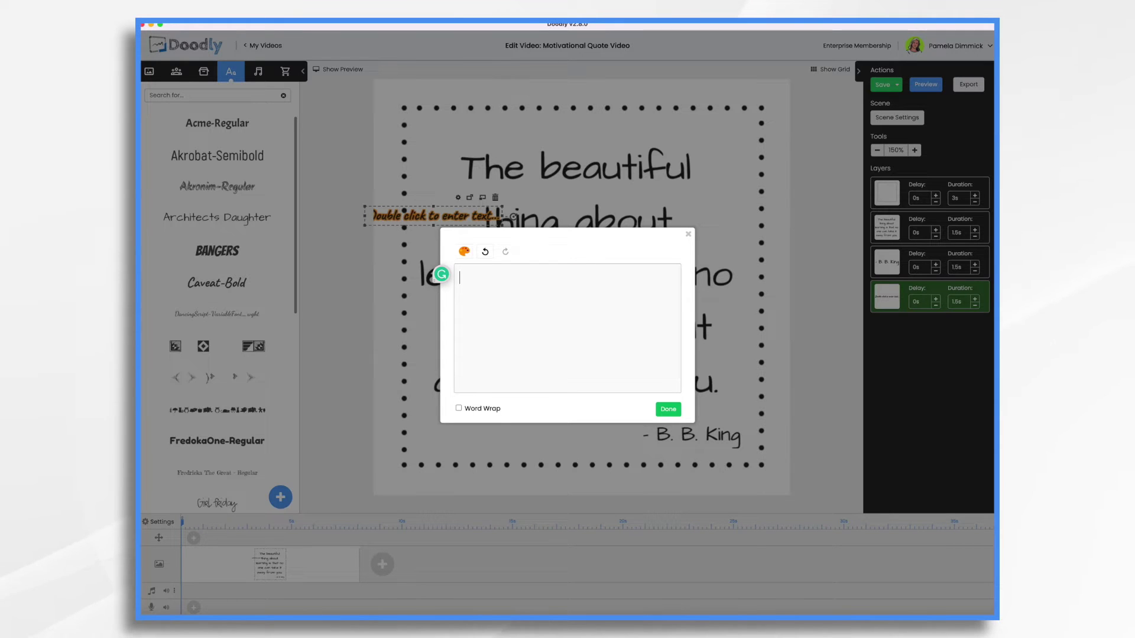
pyautogui.write('"')
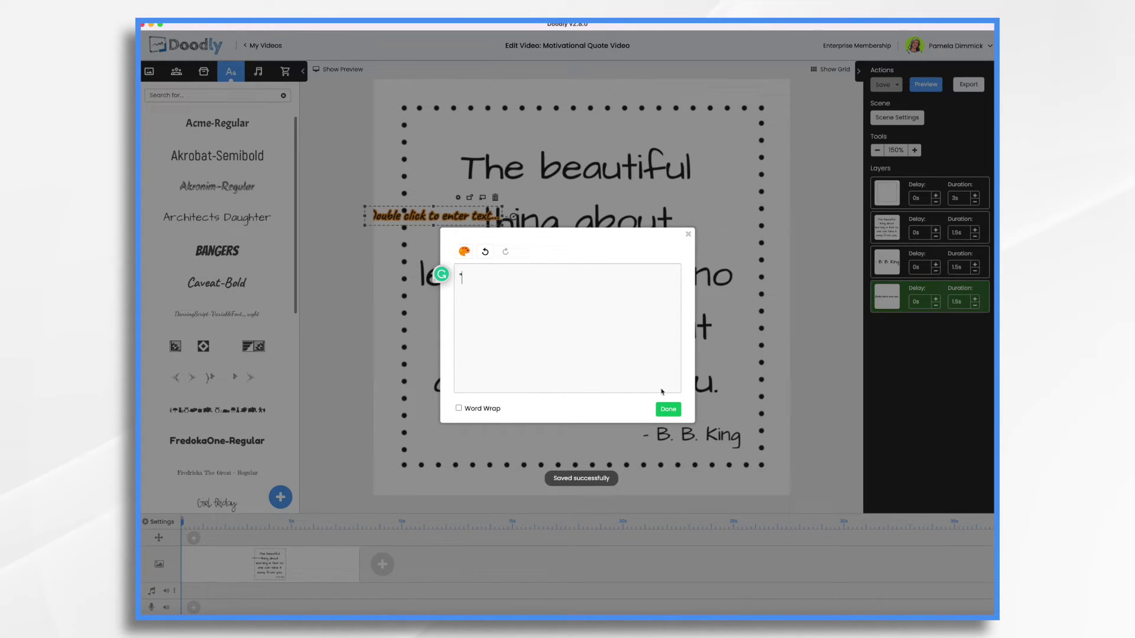
pyautogui.click(669, 410)
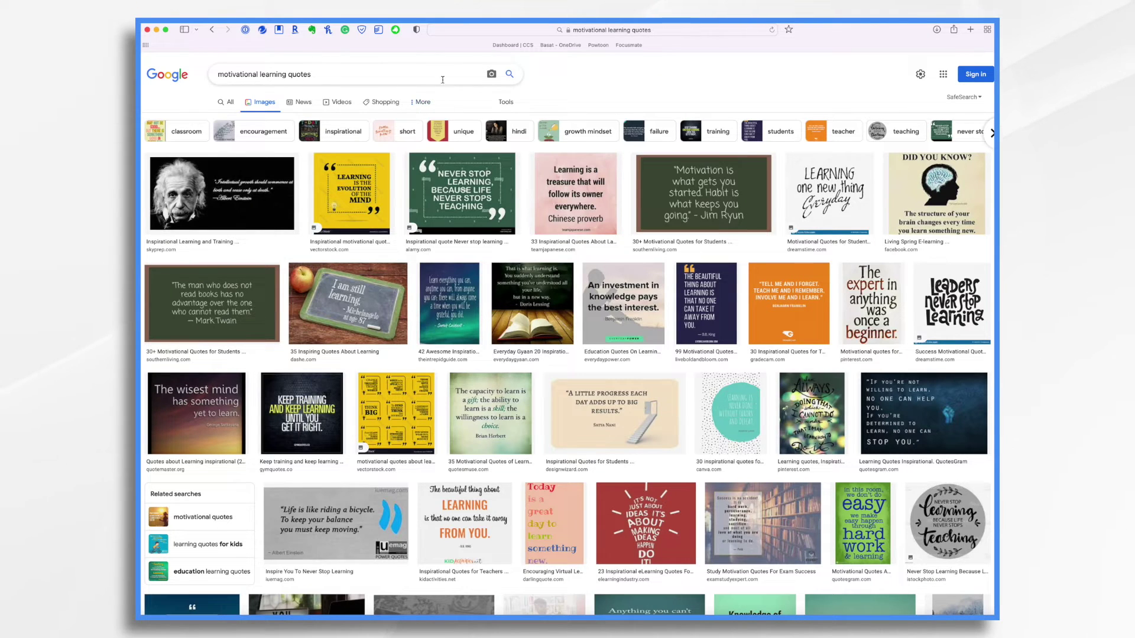
# Go to freepik.com from the Safari address bar.
pyautogui.click(552, 30)
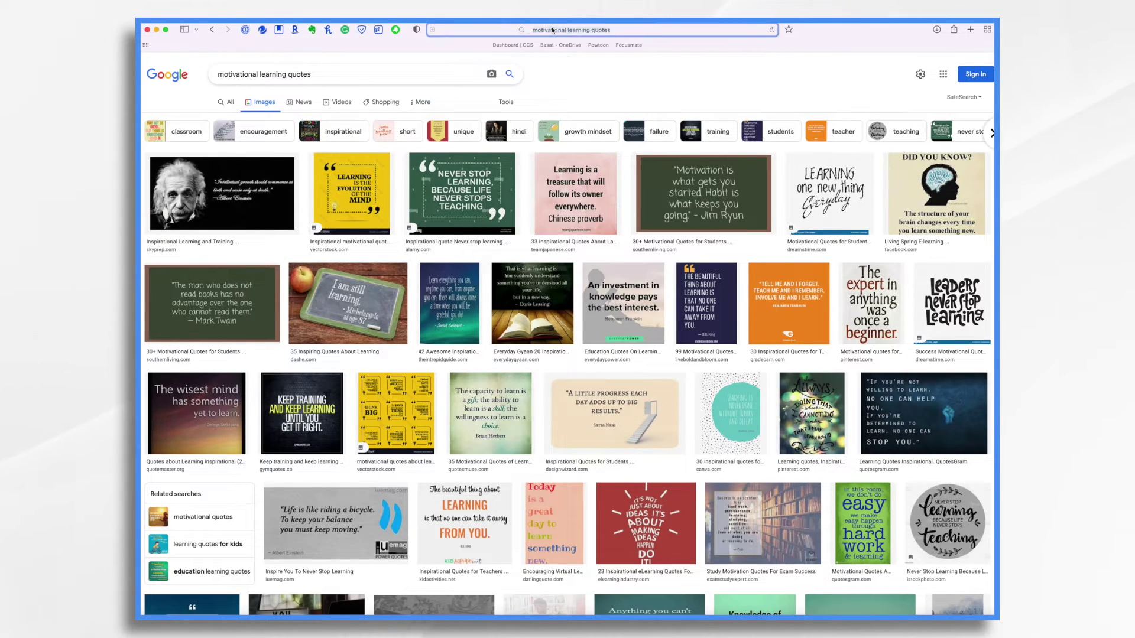
pyautogui.write('fre')
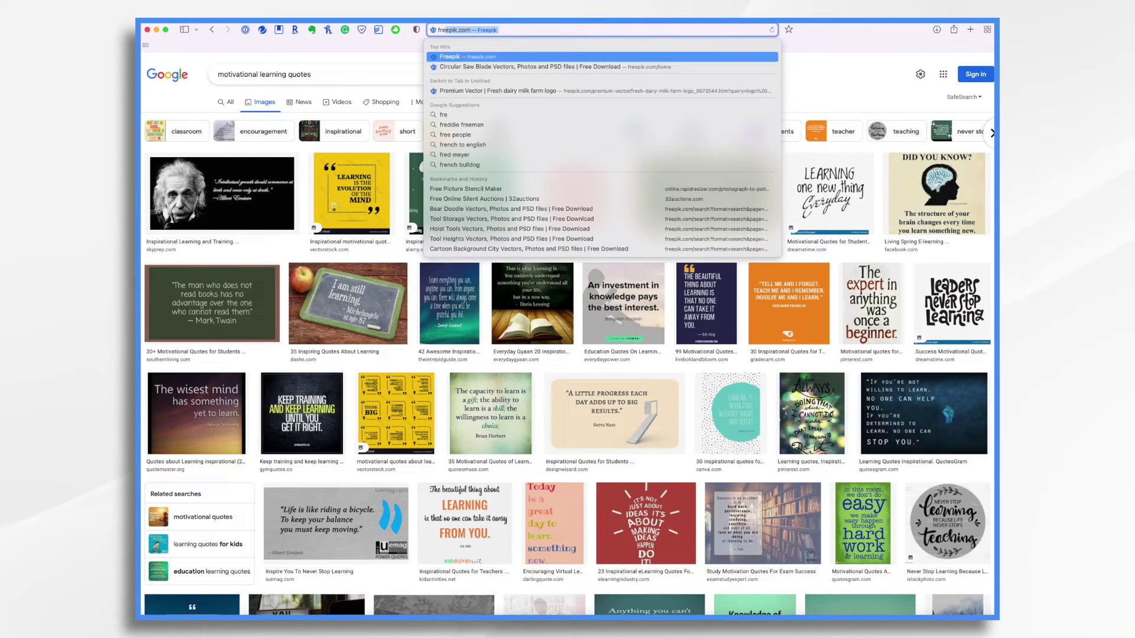
pyautogui.press('Return')
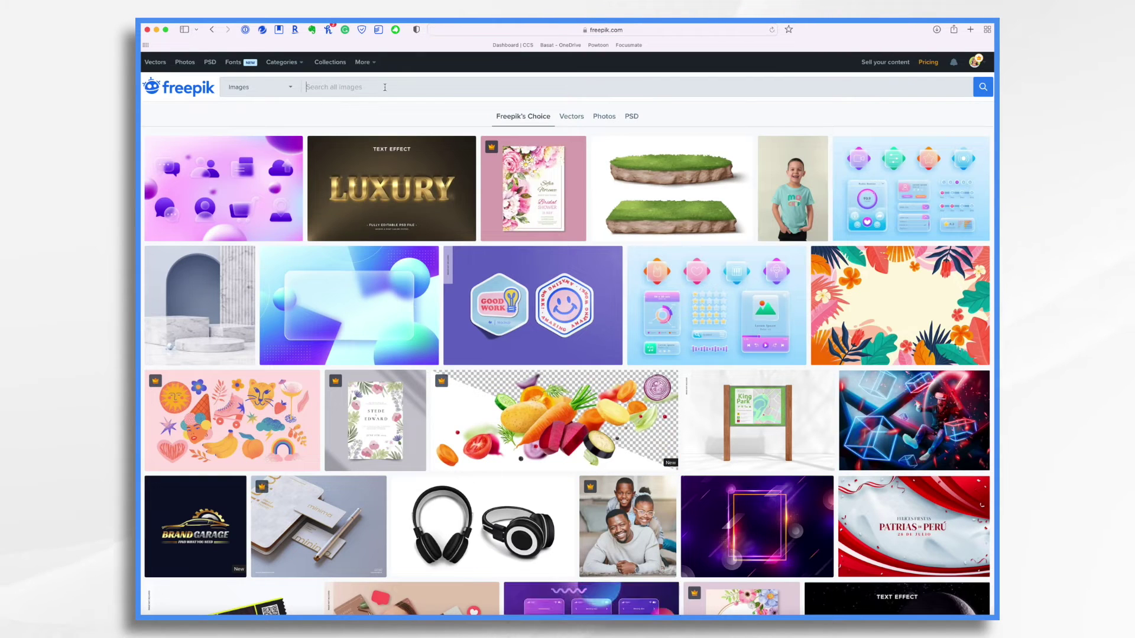
# Search Freepik for 'patterned background learning' and download the School seamless patterns vector.
pyautogui.write('patterned background')
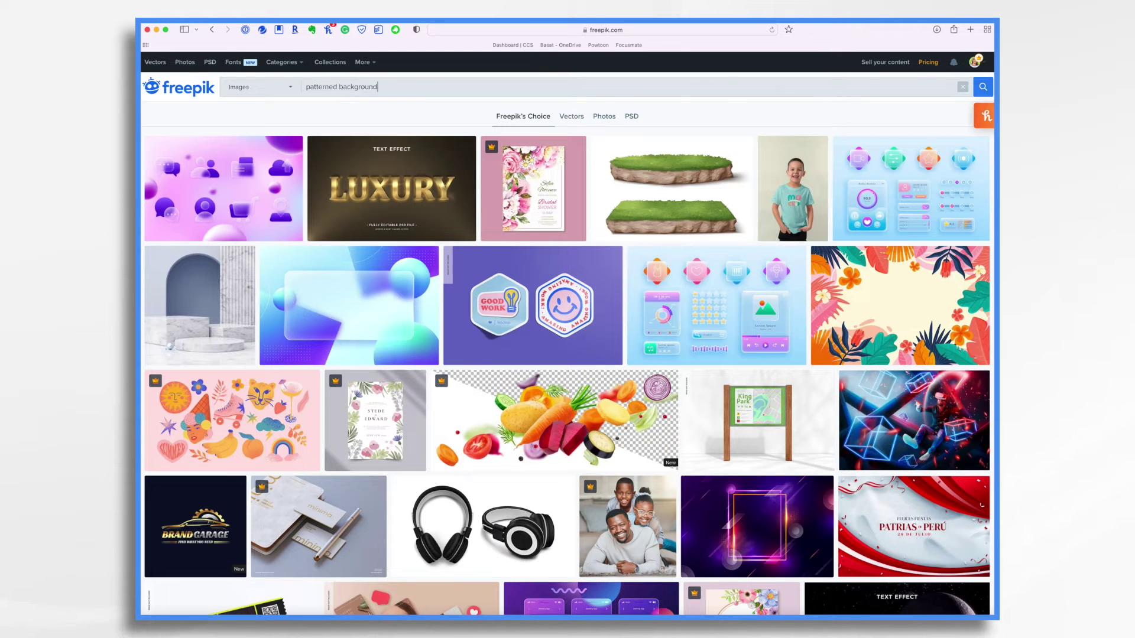
pyautogui.write(' learning')
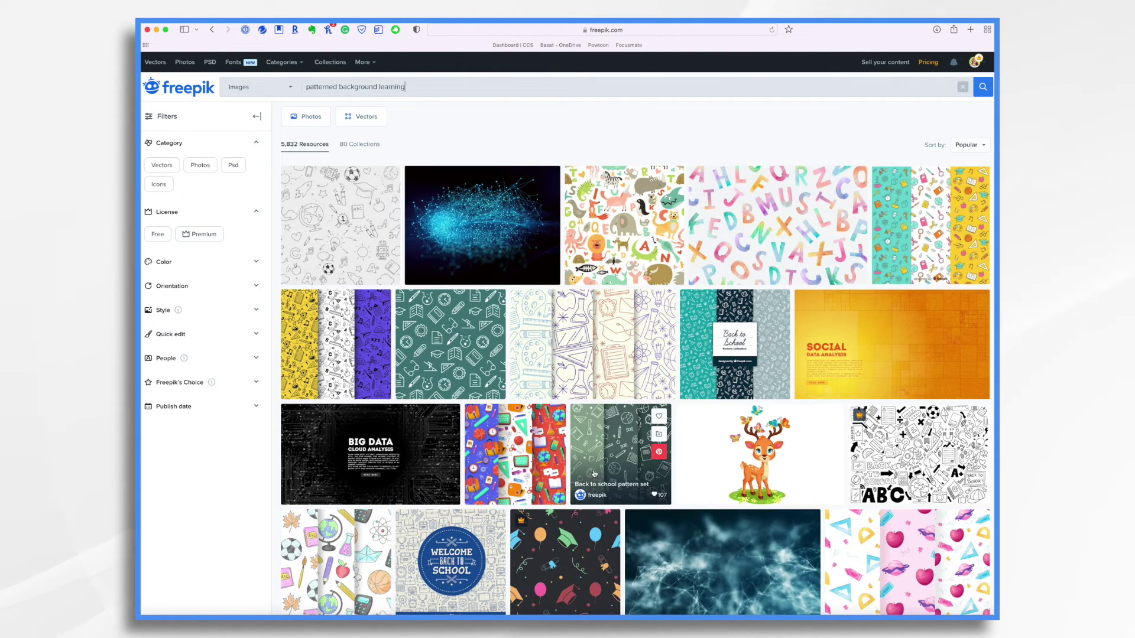
pyautogui.scroll(-3, 595, 470)
pyautogui.scroll(-2, 596, 470)
pyautogui.scroll(-3, 595, 470)
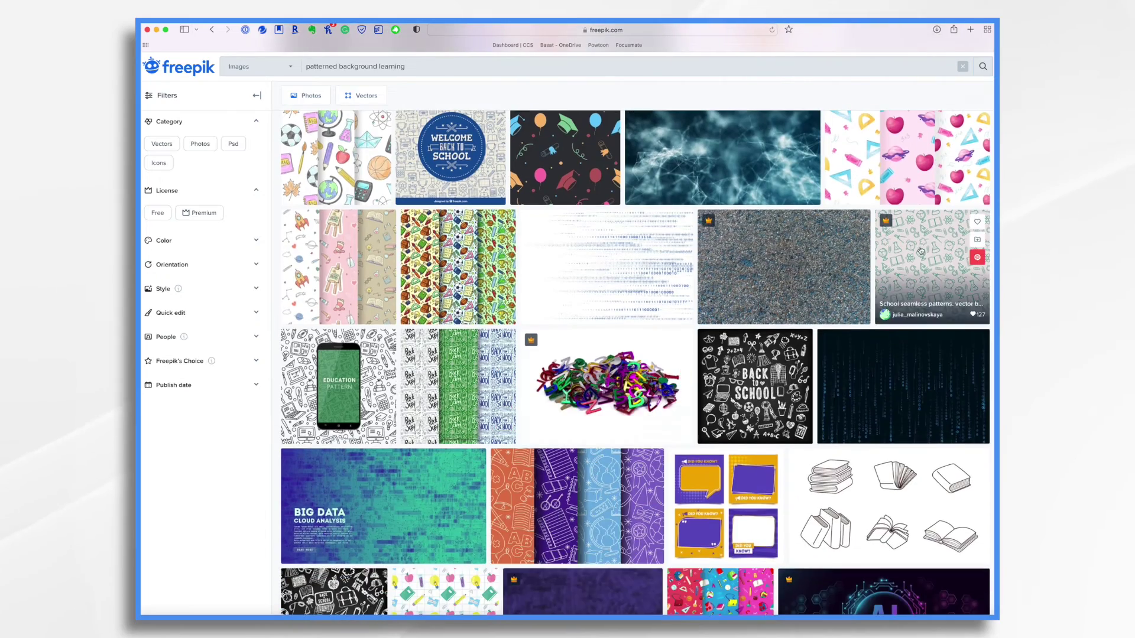
pyautogui.click(921, 252)
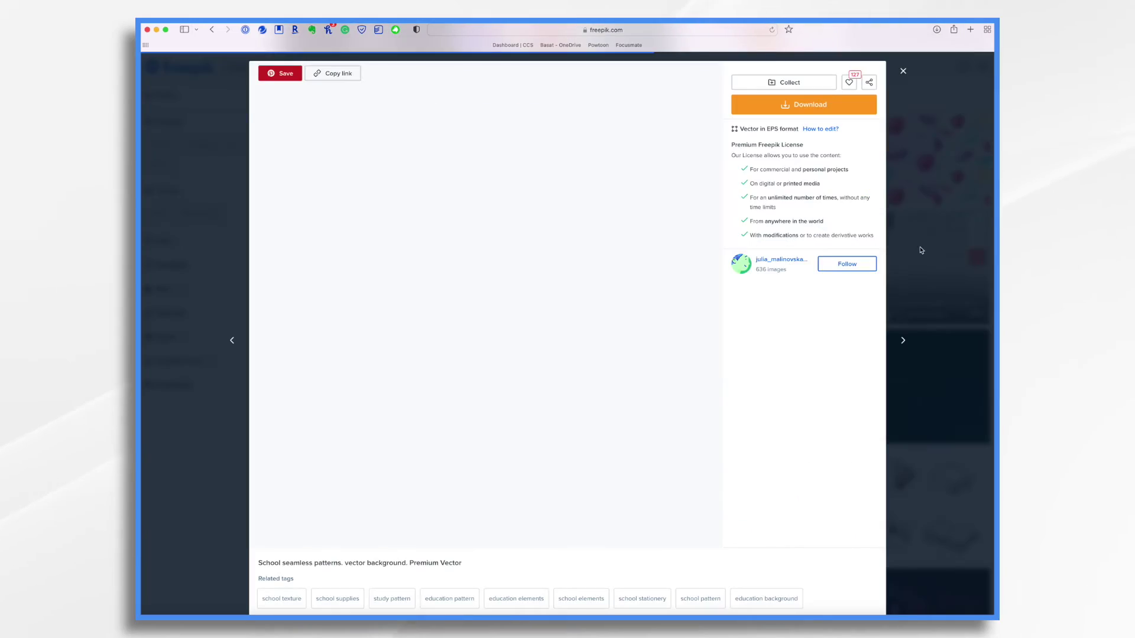
pyautogui.click(792, 105)
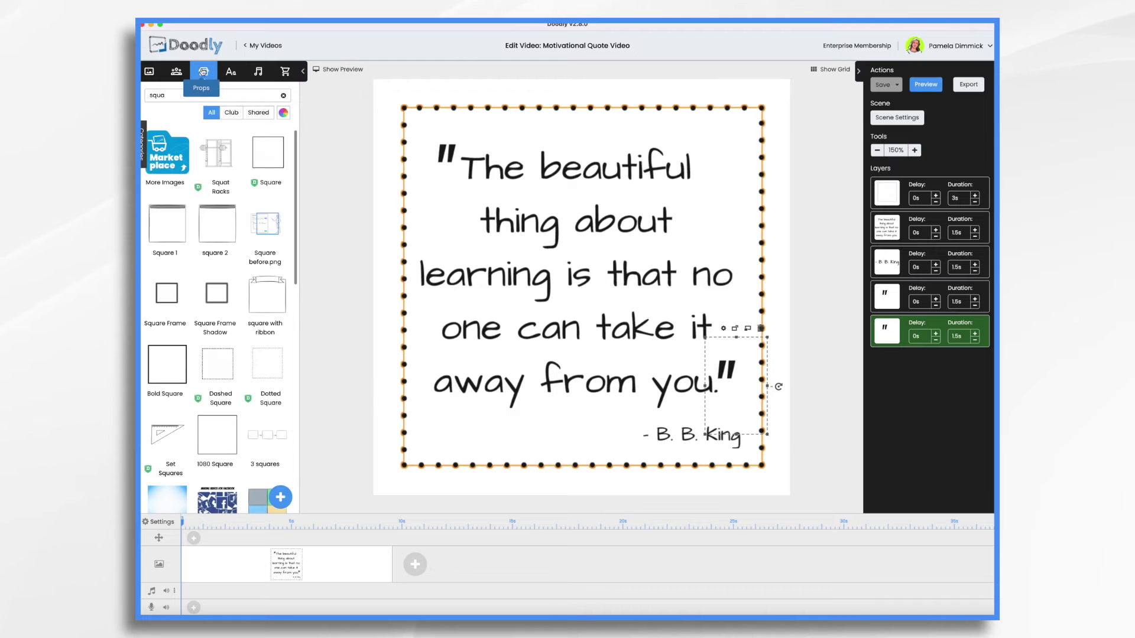
# Upload 129.jpg as a new custom prop titled 'school background'.
pyautogui.click(281, 498)
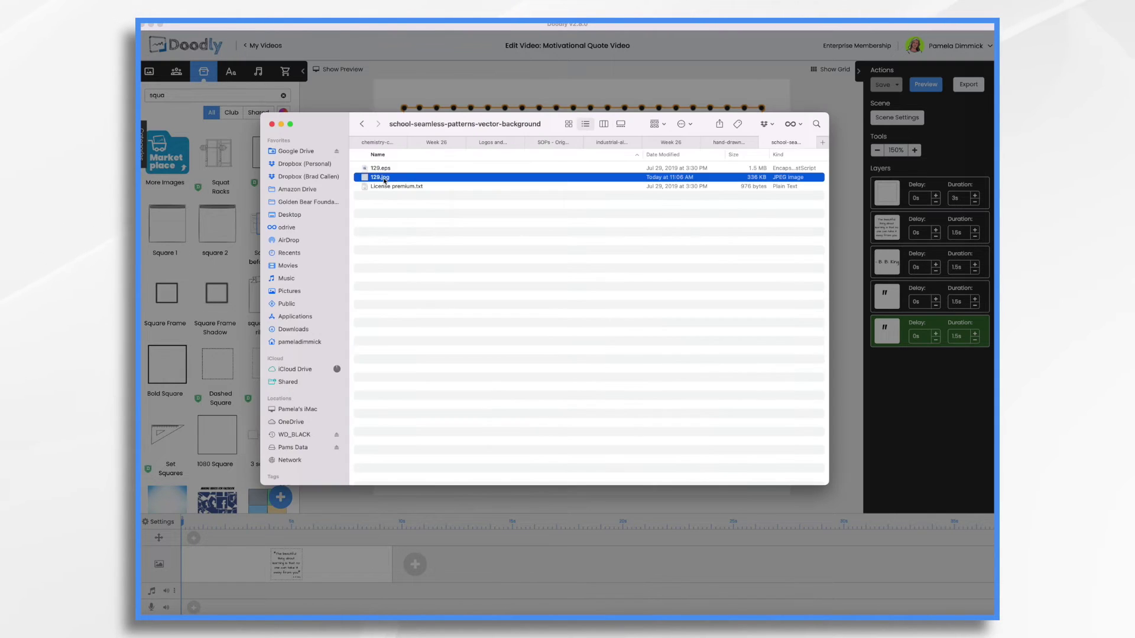
pyautogui.doubleClick(367, 177)
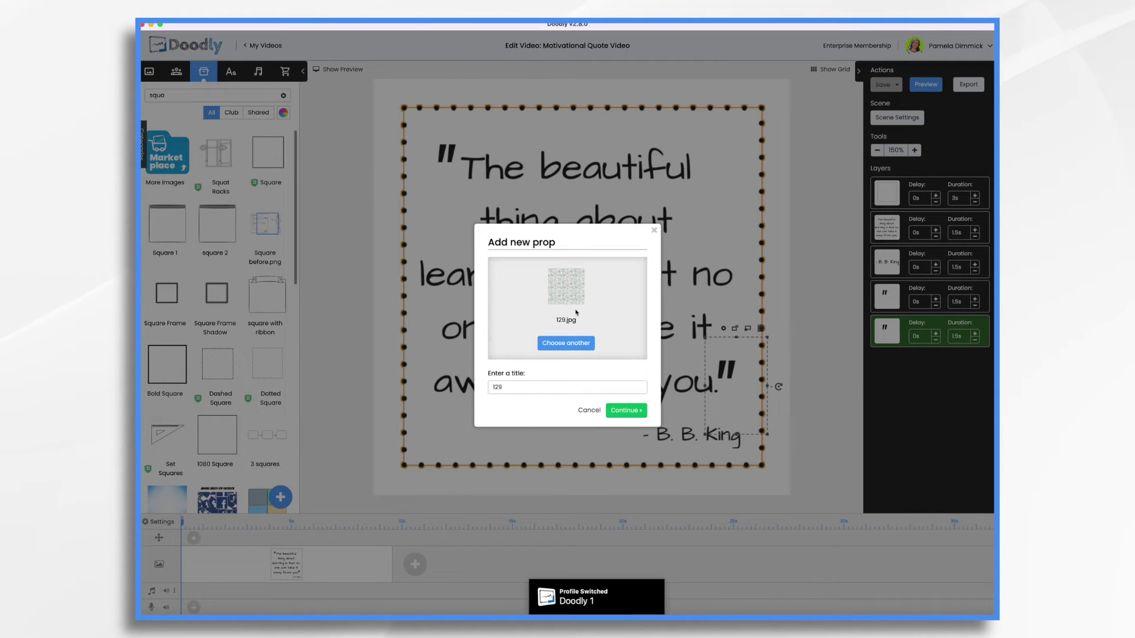
pyautogui.press('BackSpace')
pyautogui.press('BackSpace')
pyautogui.press('BackSpace')
pyautogui.write('school backgro')
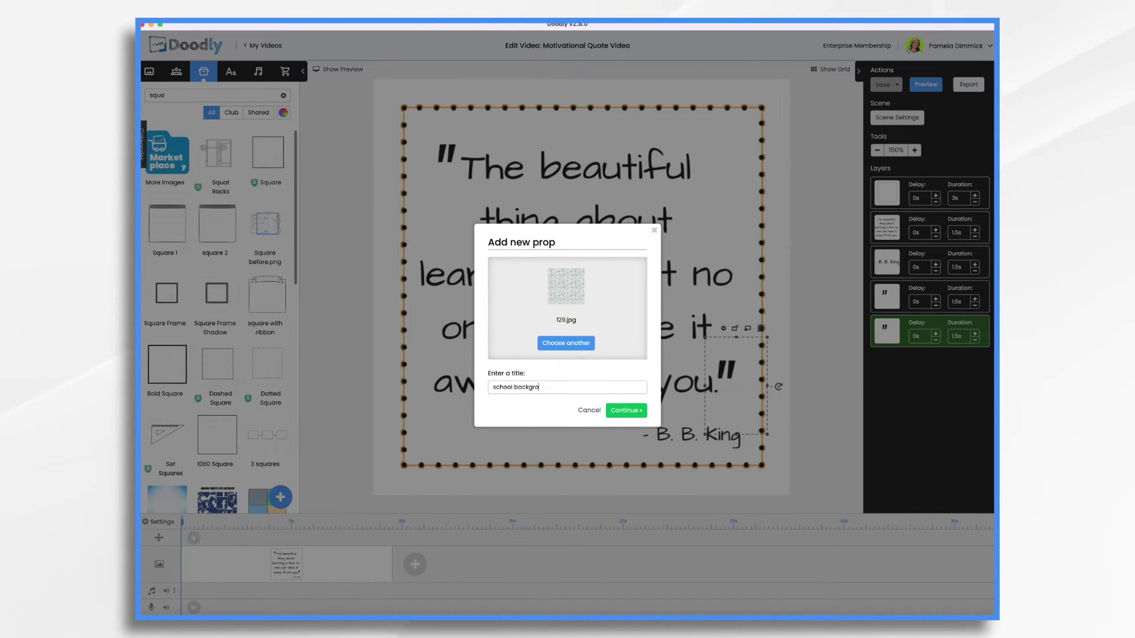
pyautogui.write('und')
pyautogui.click(624, 411)
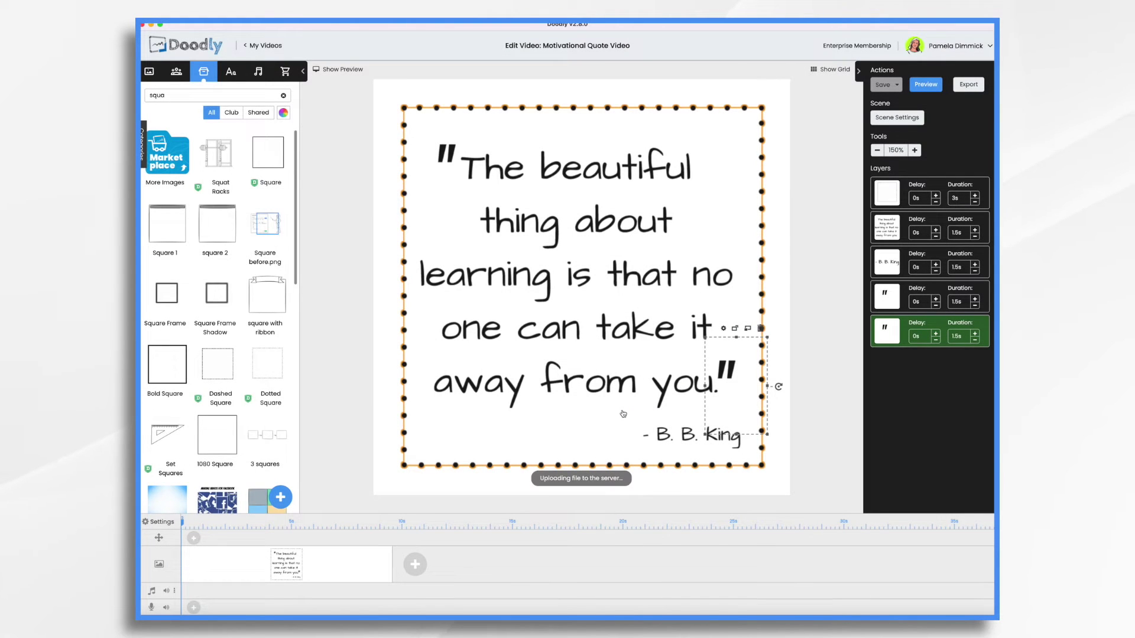
# Stretch the school pattern over the whole canvas and move its layer behind the framed quote.
pyautogui.moveTo(651, 372); pyautogui.dragTo(589, 266)
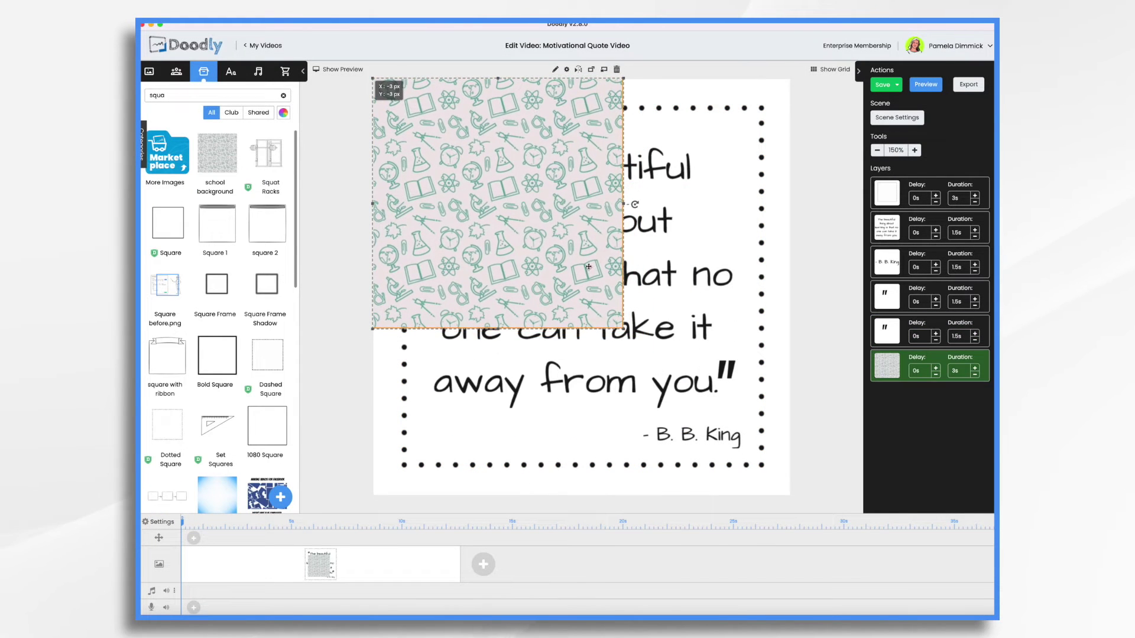
pyautogui.moveTo(624, 328); pyautogui.dragTo(797, 503)
pyautogui.moveTo(898, 378); pyautogui.dragTo(889, 194)
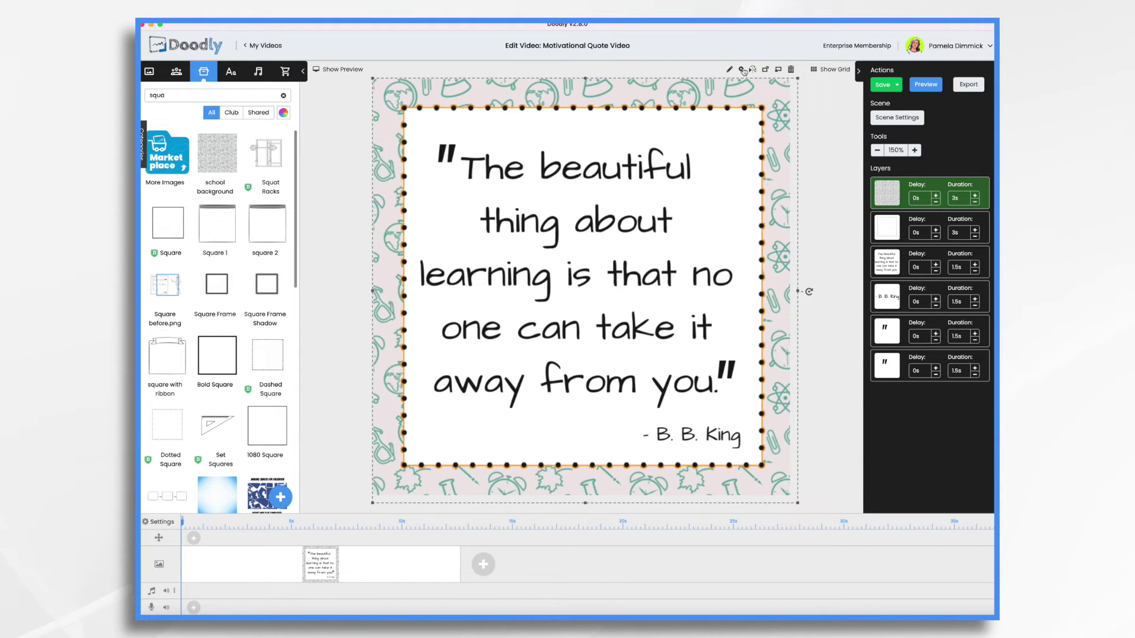
# Set the school background prop's opacity to 80% in its settings and apply.
pyautogui.click(742, 70)
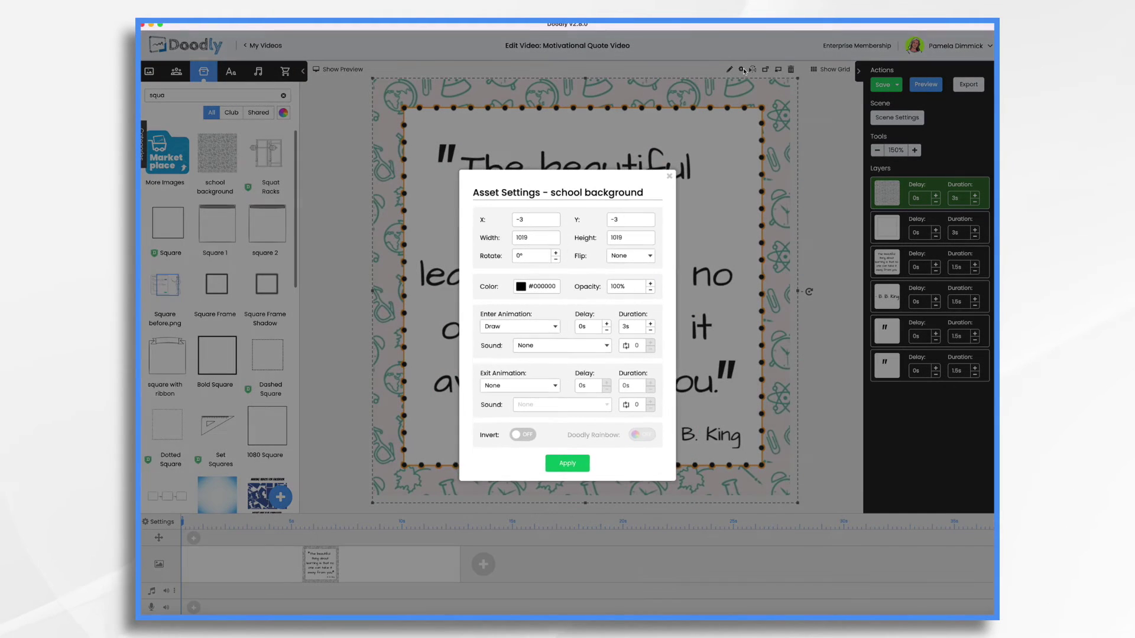
pyautogui.doubleClick(618, 286)
pyautogui.write('0')
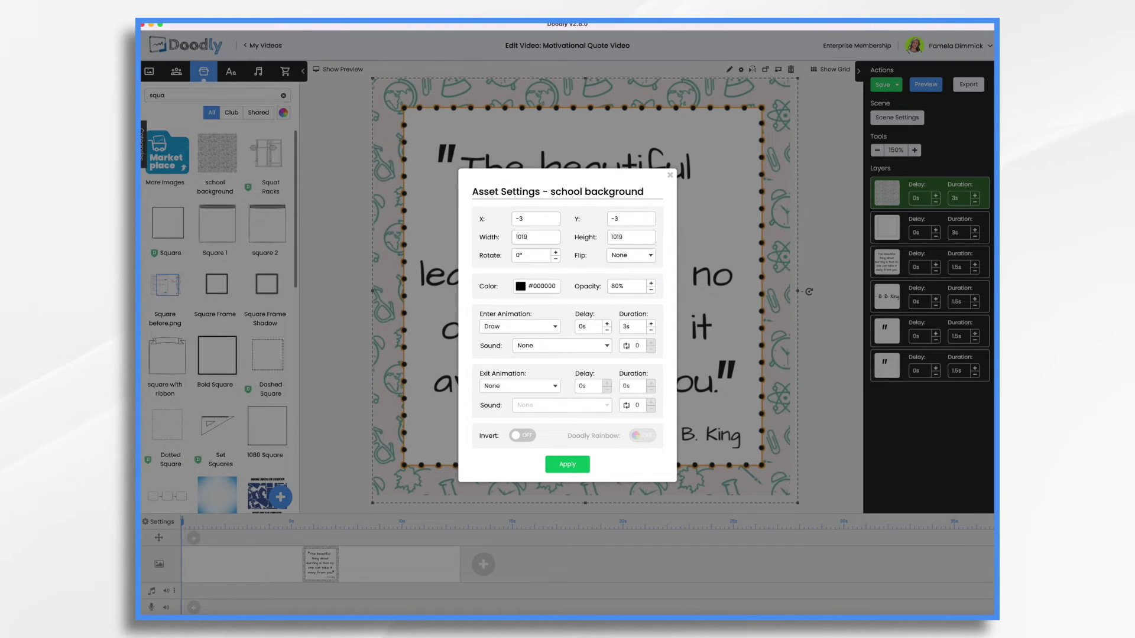
pyautogui.click(567, 465)
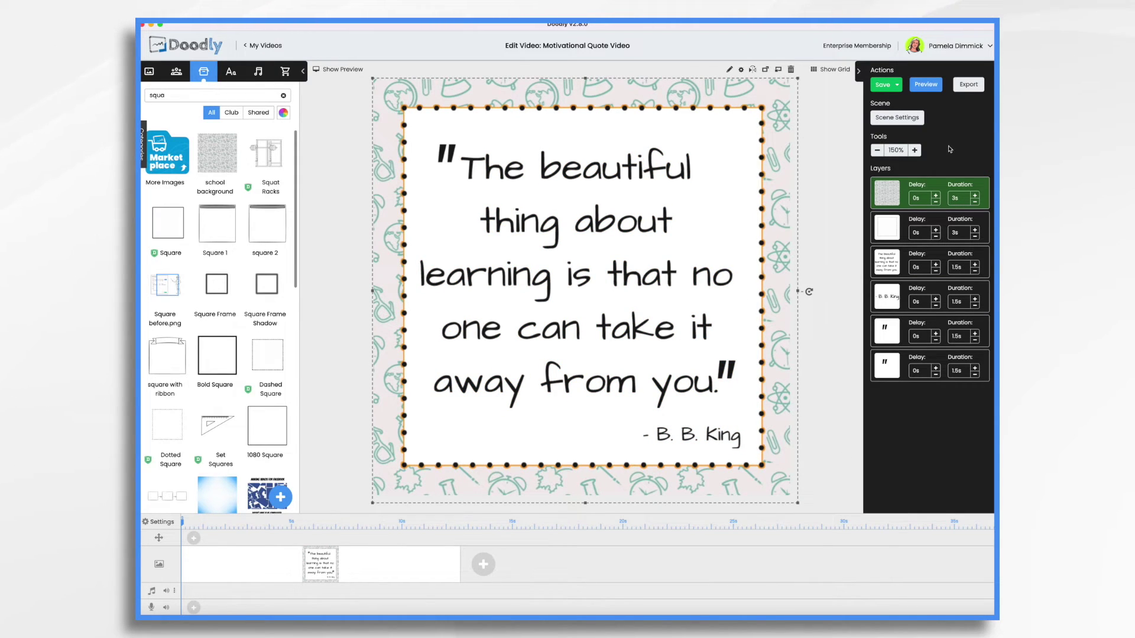
pyautogui.click(928, 90)
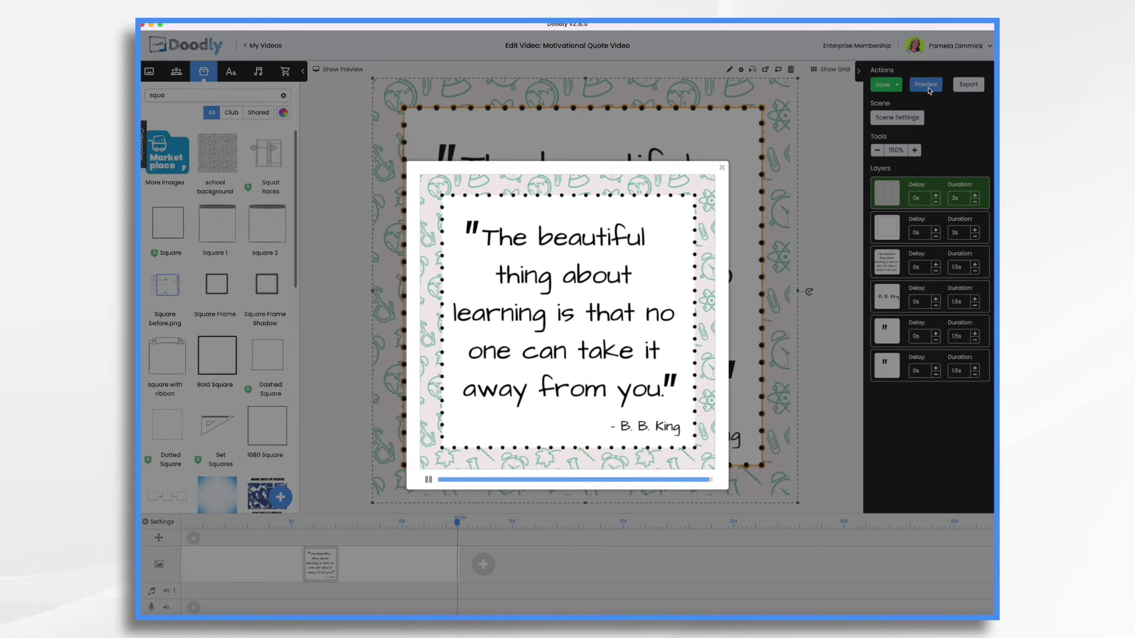
pyautogui.click(722, 169)
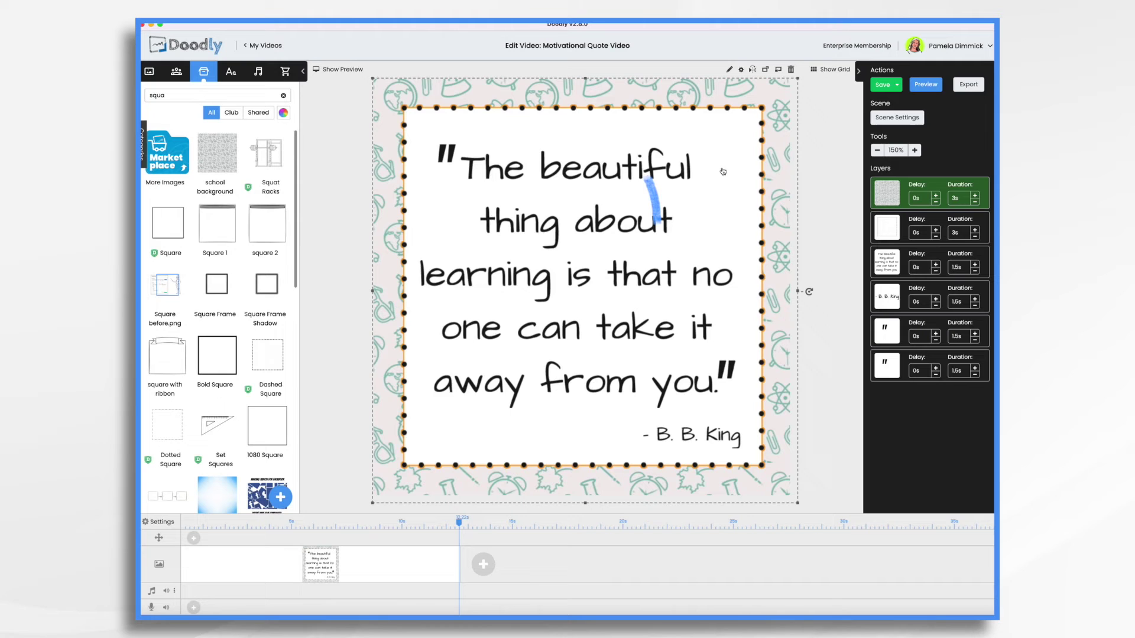
# Apply video settings with Erase mode set to Off.
pyautogui.click(162, 523)
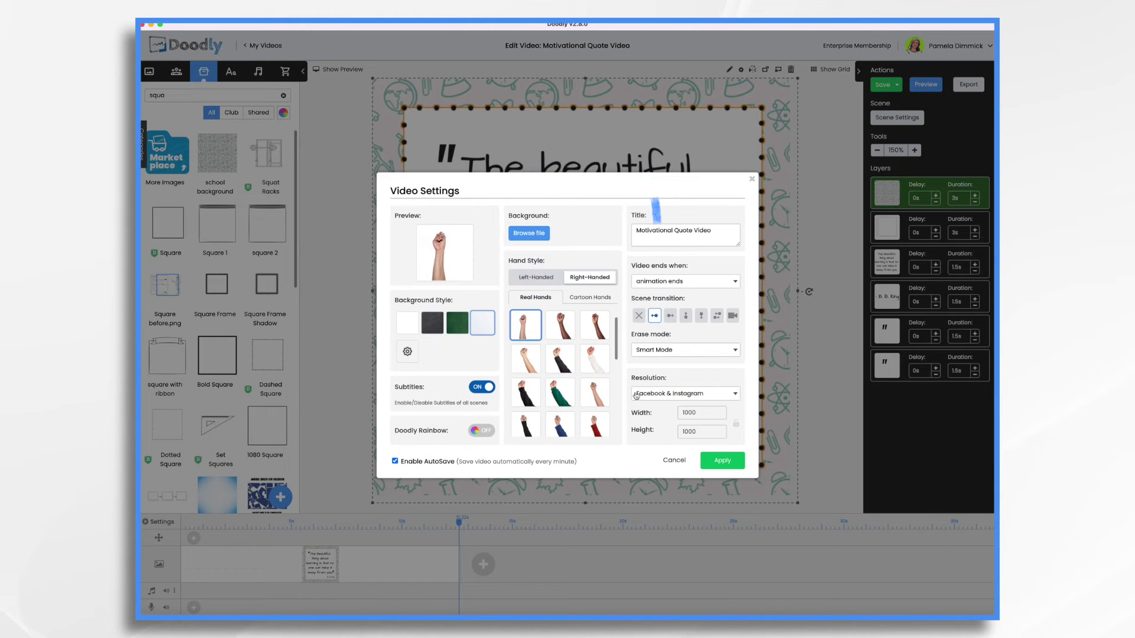
pyautogui.click(669, 351)
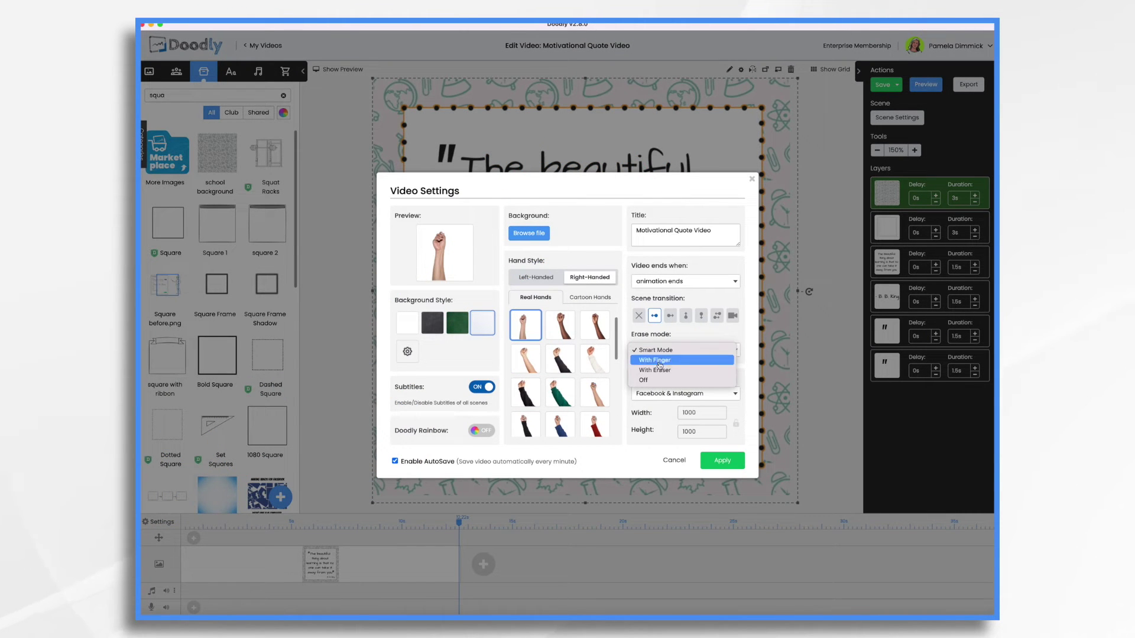
pyautogui.click(653, 382)
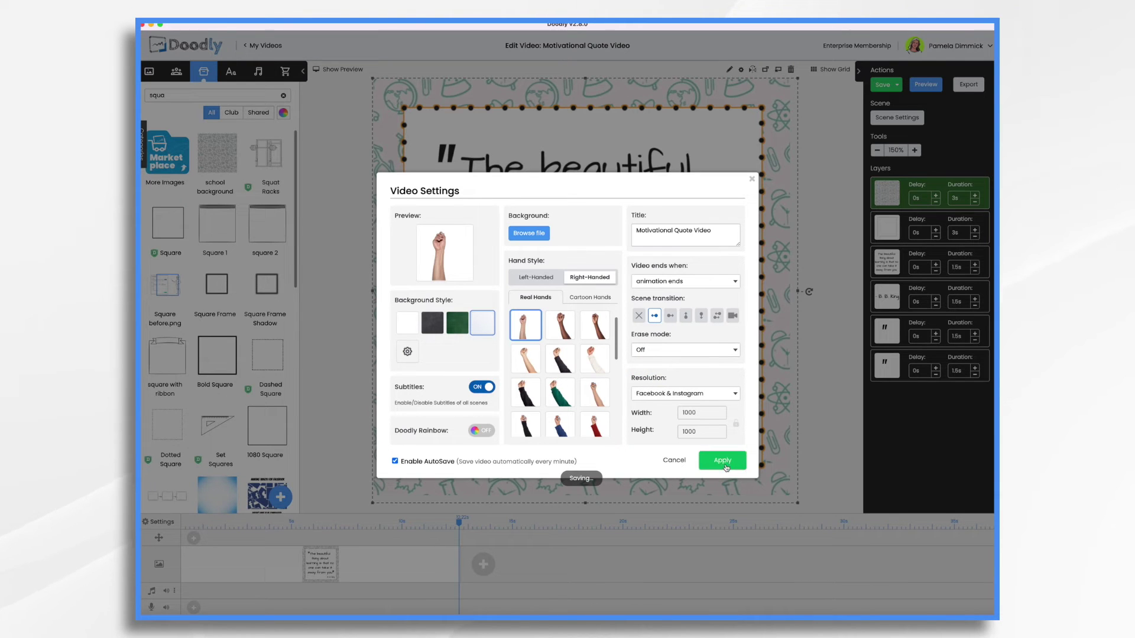
pyautogui.click(723, 461)
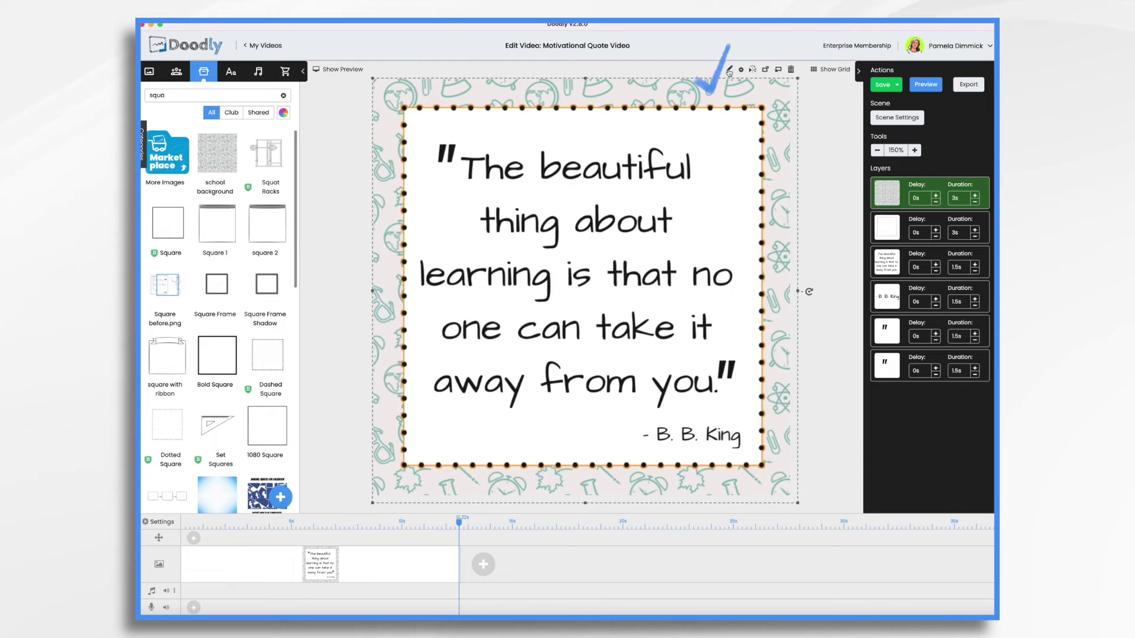
# Set the school background asset's Reveal Mode to Fade.
pyautogui.click(729, 71)
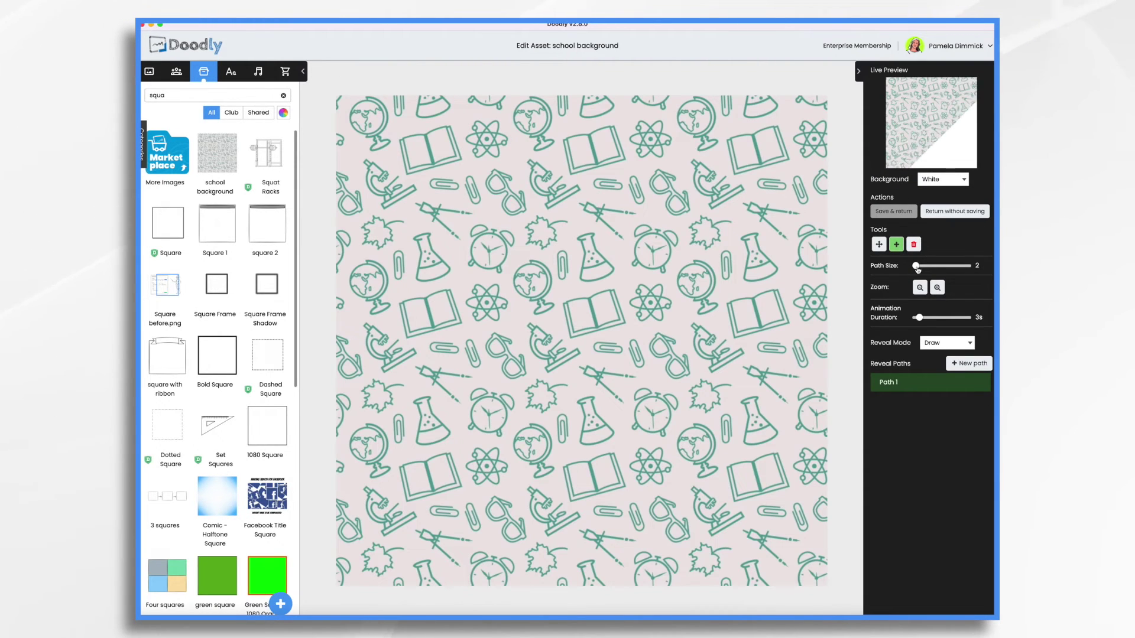
pyautogui.click(945, 343)
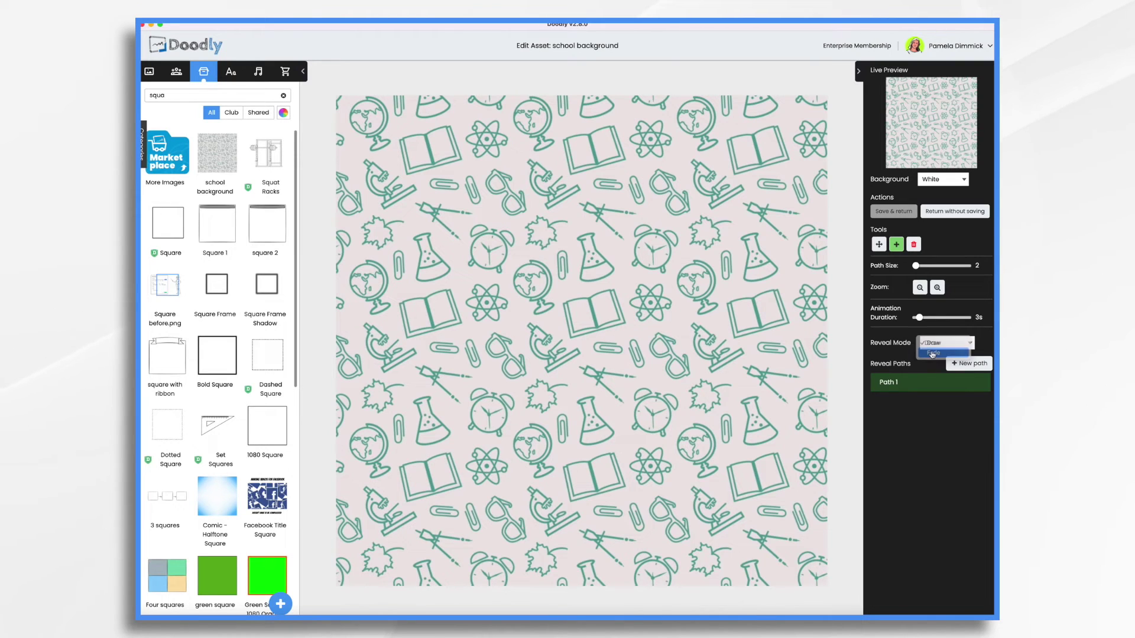
pyautogui.click(933, 353)
# Save the background edit and set its layer duration to 0.5 seconds.
pyautogui.click(893, 212)
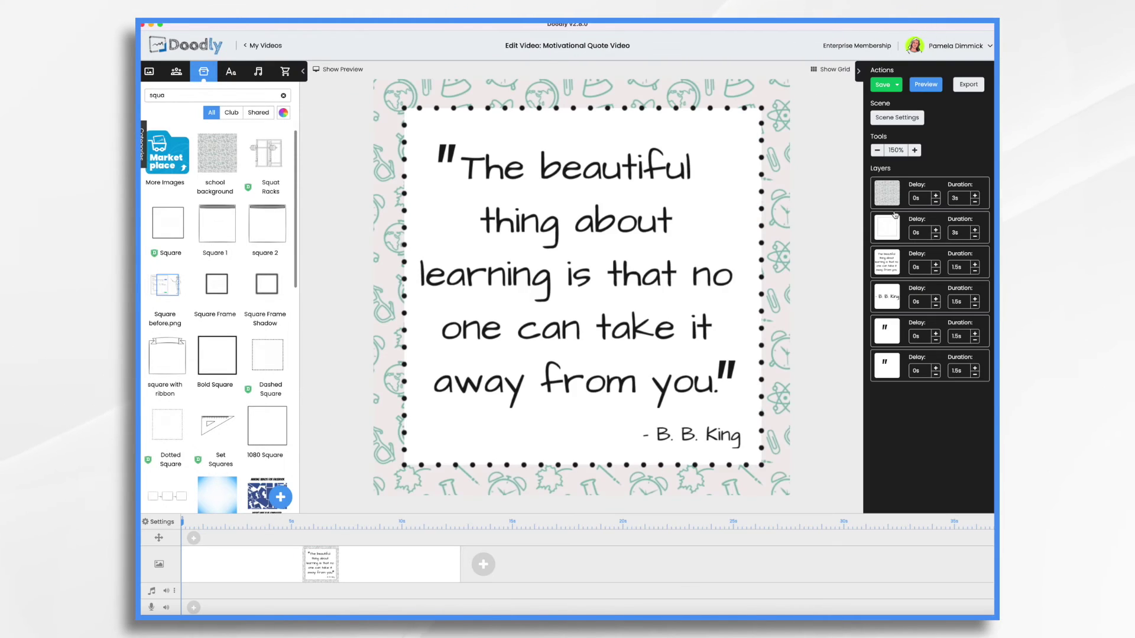
pyautogui.click(975, 201)
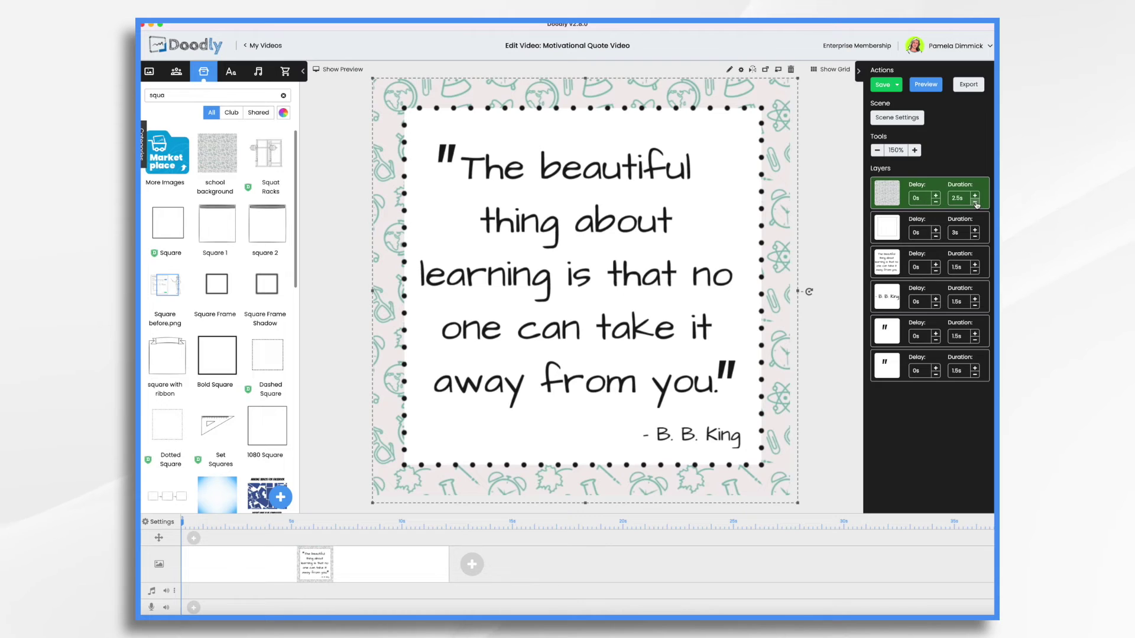
pyautogui.click(974, 201)
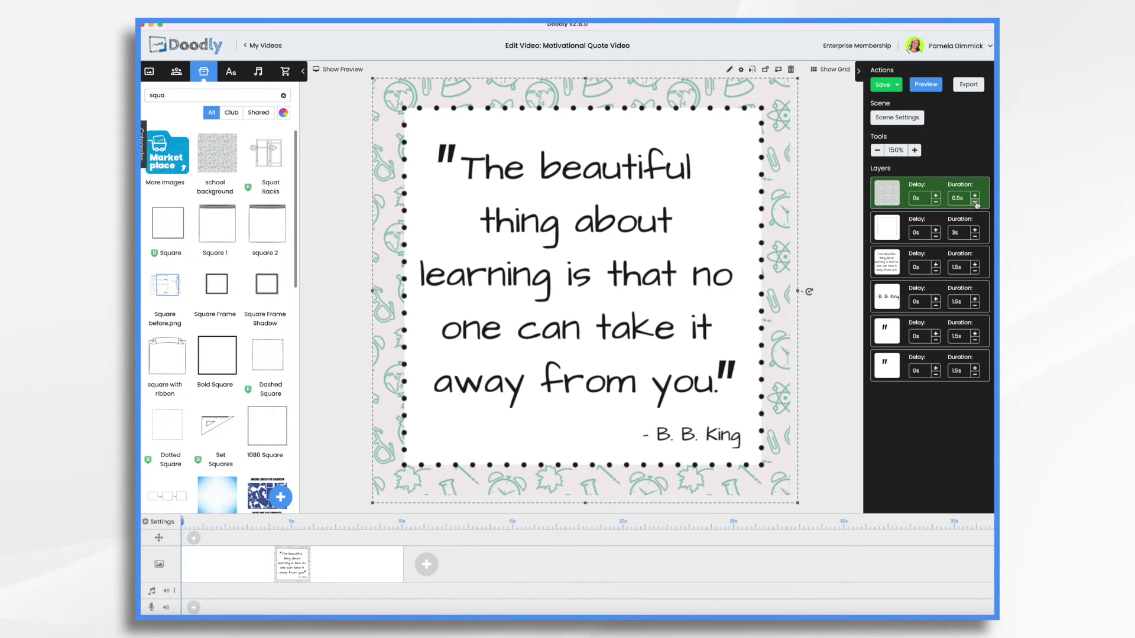
# Shorten the white square layer's duration to 1 second.
pyautogui.click(898, 230)
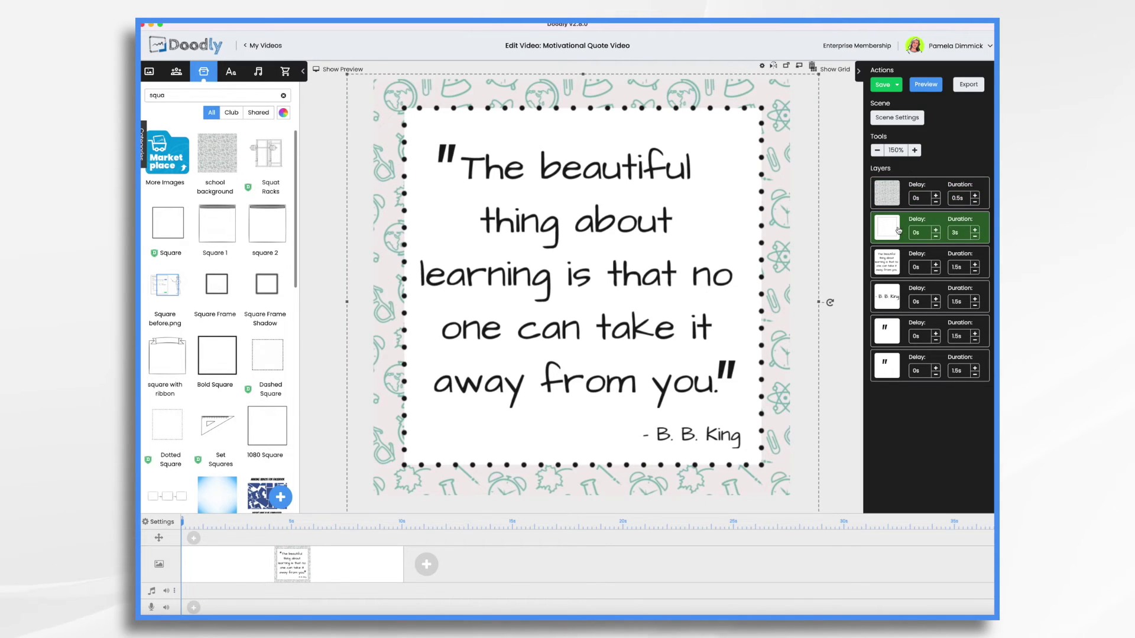
pyautogui.click(974, 236)
pyautogui.click(974, 236)
pyautogui.click(975, 236)
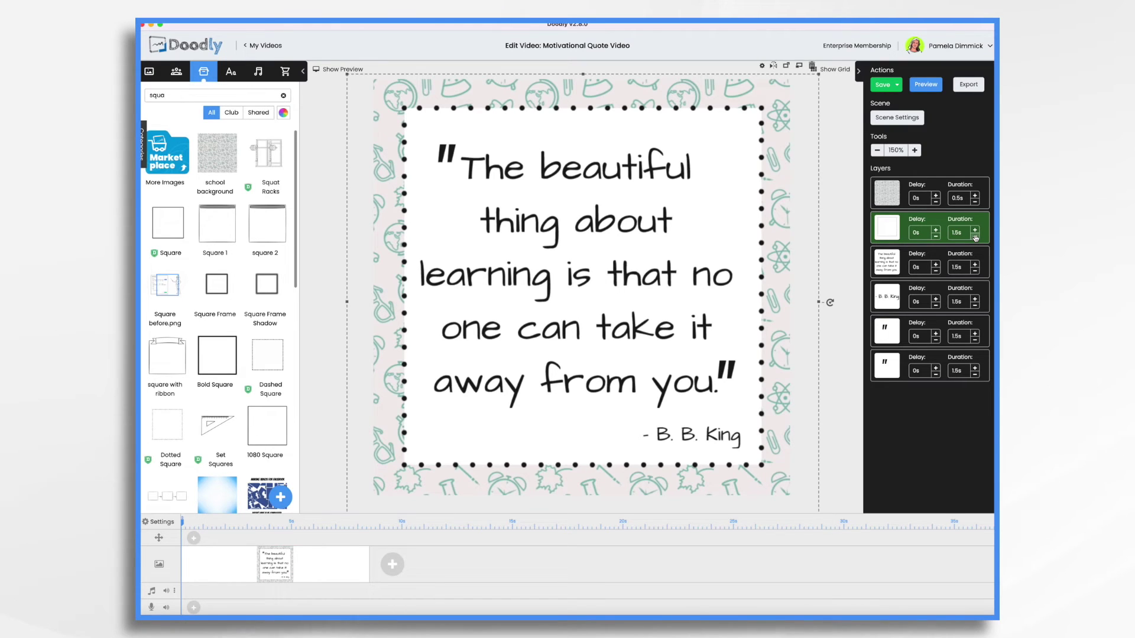
pyautogui.click(975, 236)
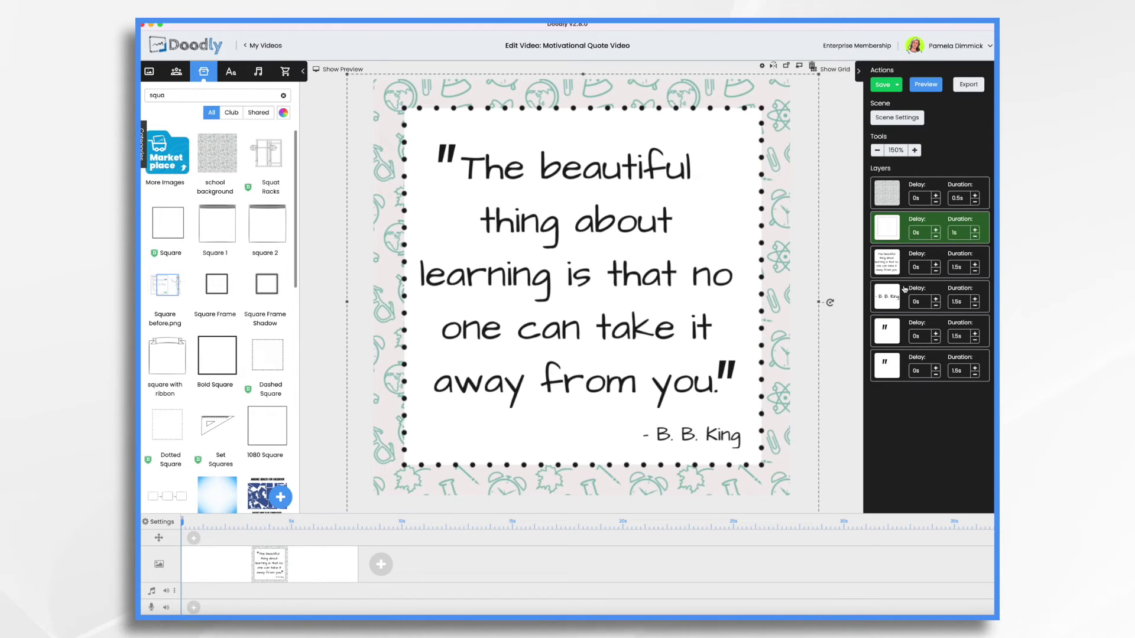
# Move the opening quote mark layer to third place with a 0.5-second duration.
pyautogui.click(895, 328)
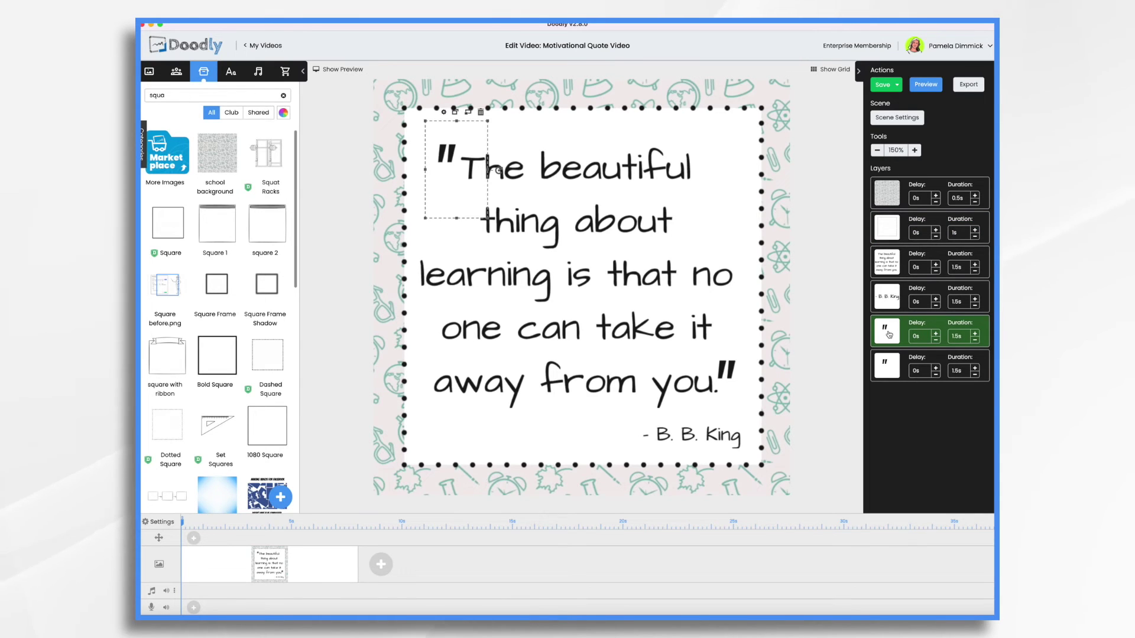
pyautogui.moveTo(889, 335); pyautogui.dragTo(890, 264)
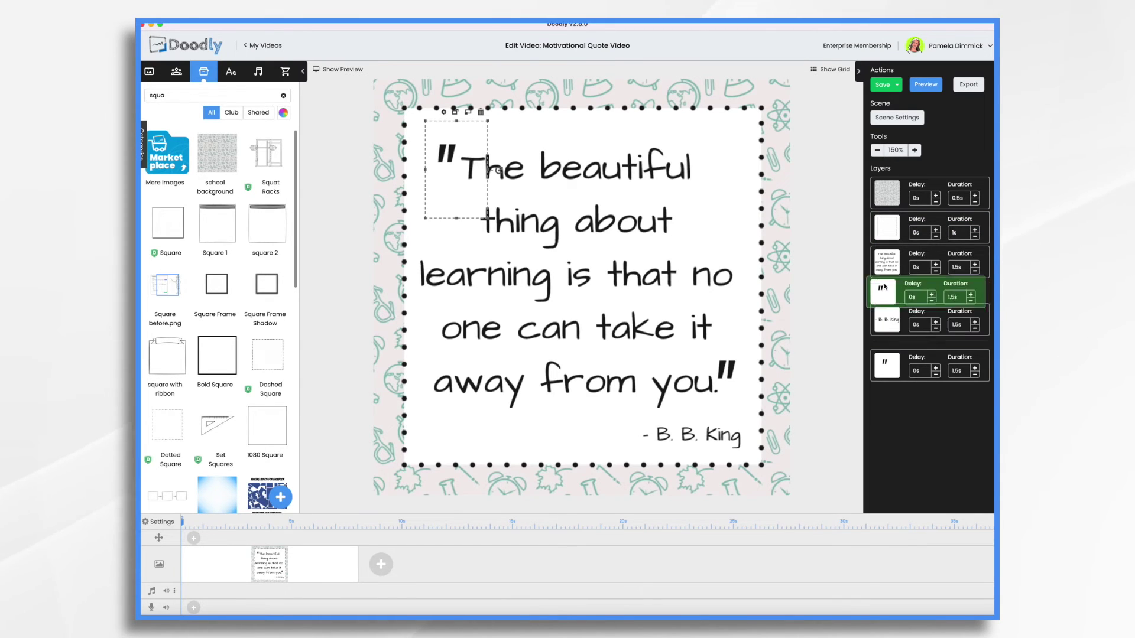
pyautogui.click(974, 271)
pyautogui.click(974, 271)
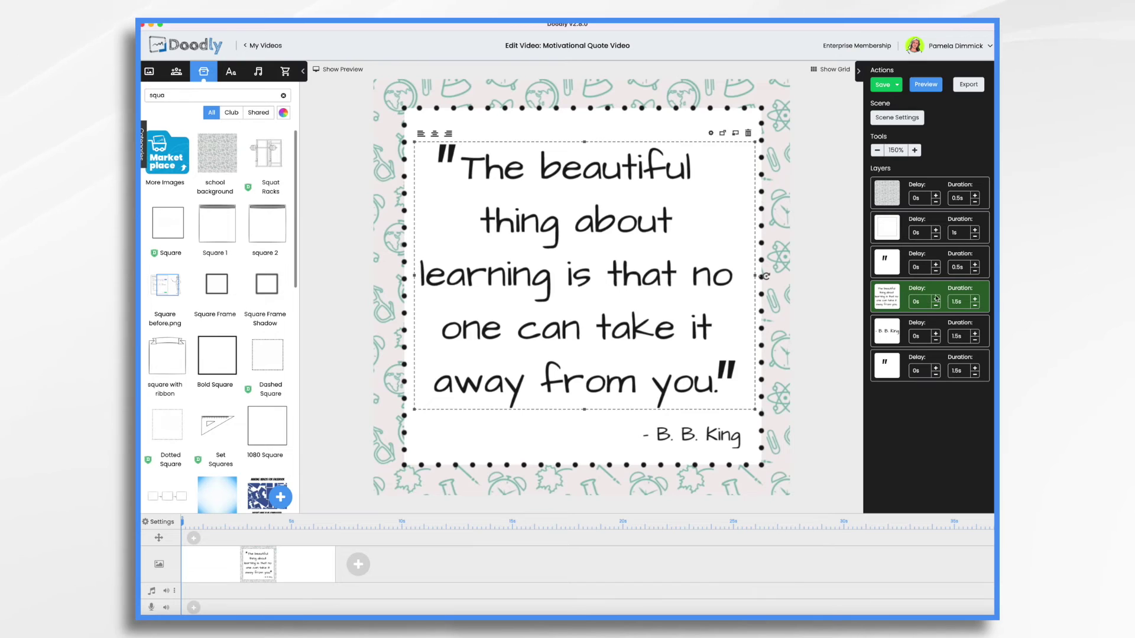
# Lengthen the quote text layer's duration to 5 seconds.
pyautogui.click(975, 300)
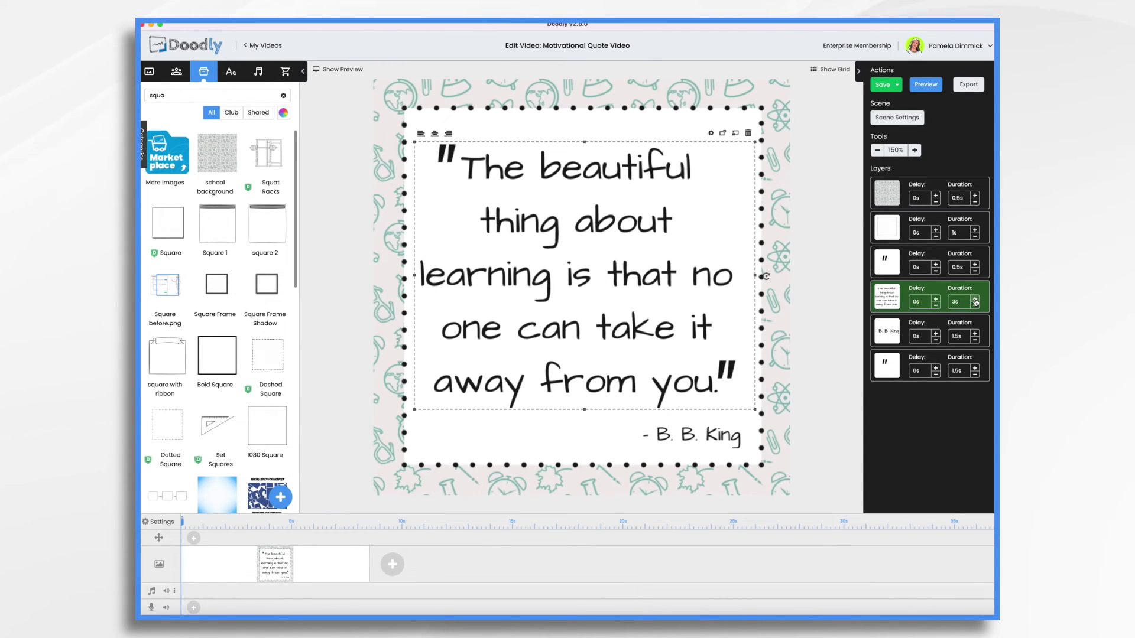
pyautogui.click(976, 300)
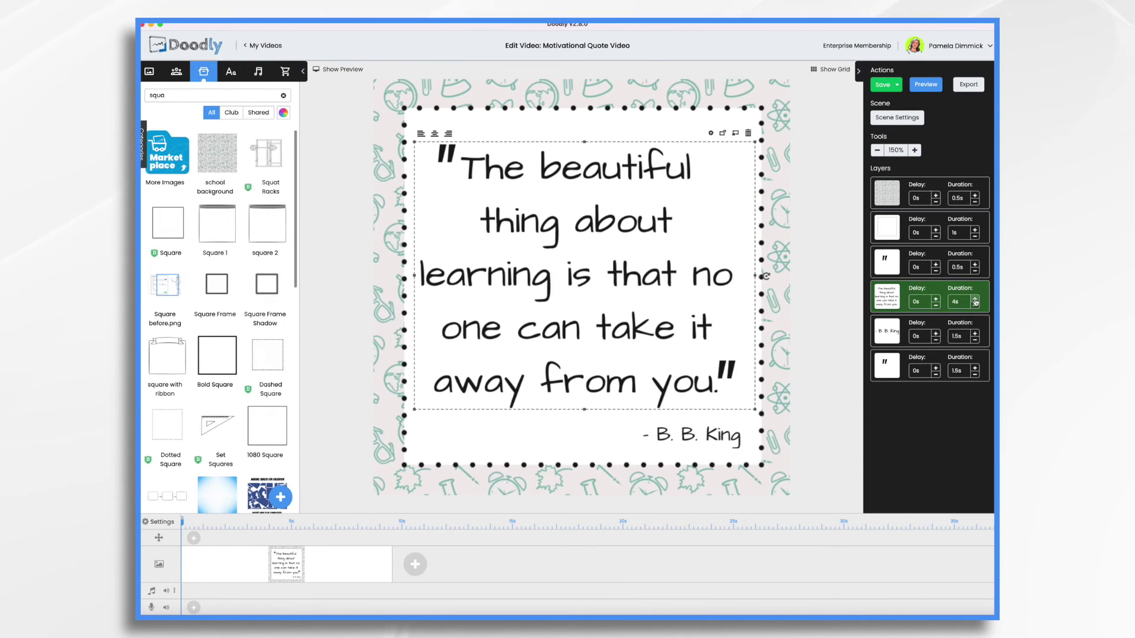
pyautogui.click(975, 300)
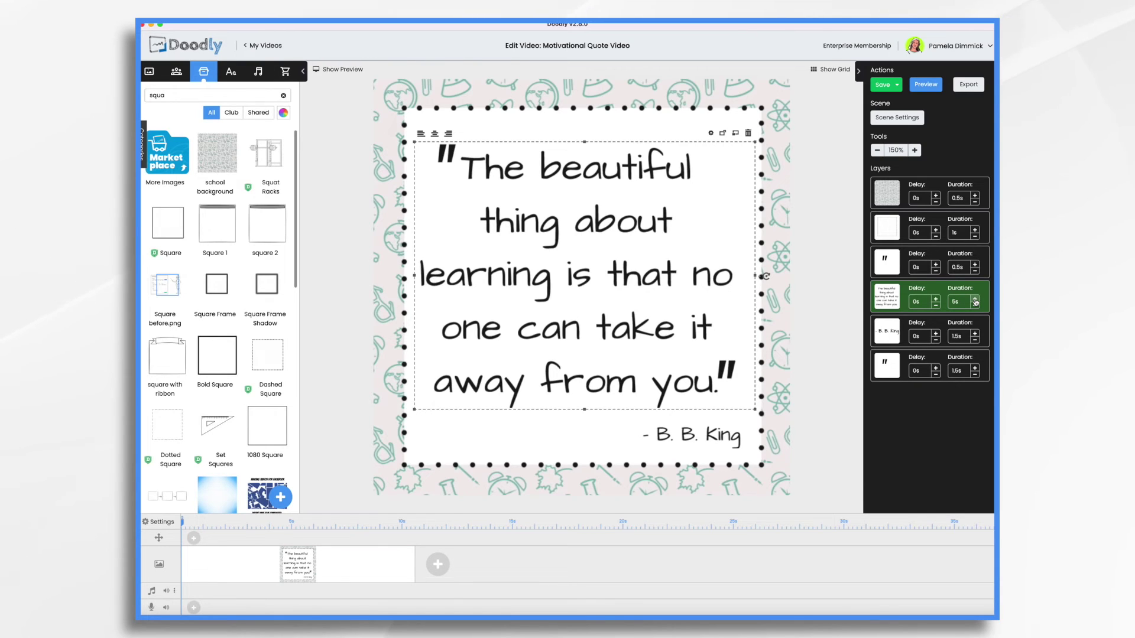
# Move the closing quote mark above the B. B. King credit with 0.5 seconds.
pyautogui.click(896, 330)
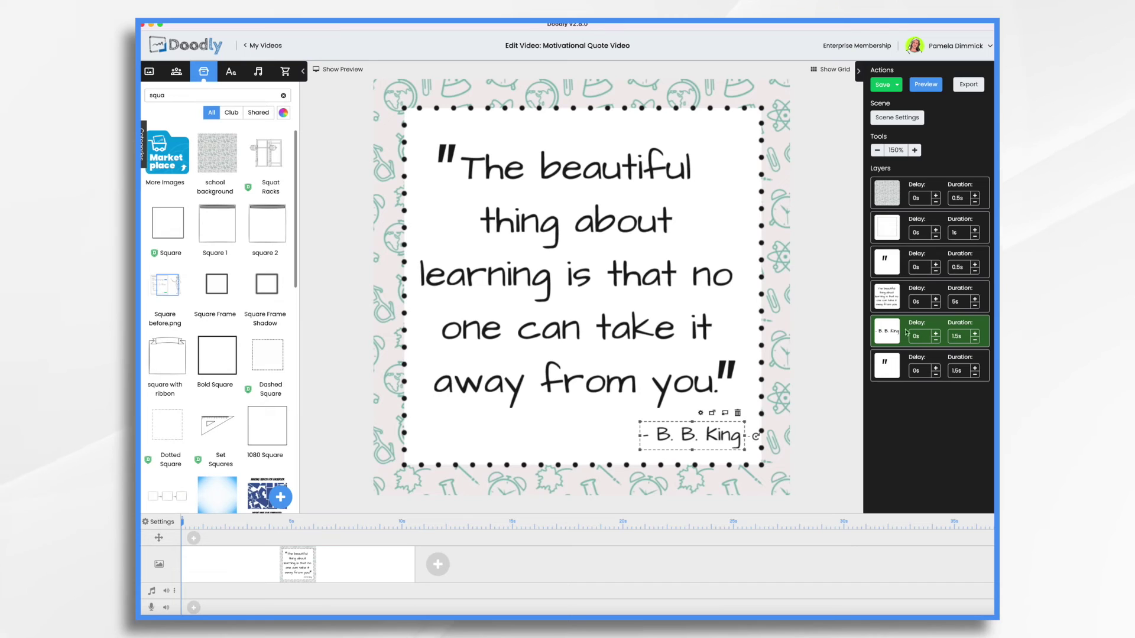
pyautogui.click(888, 373)
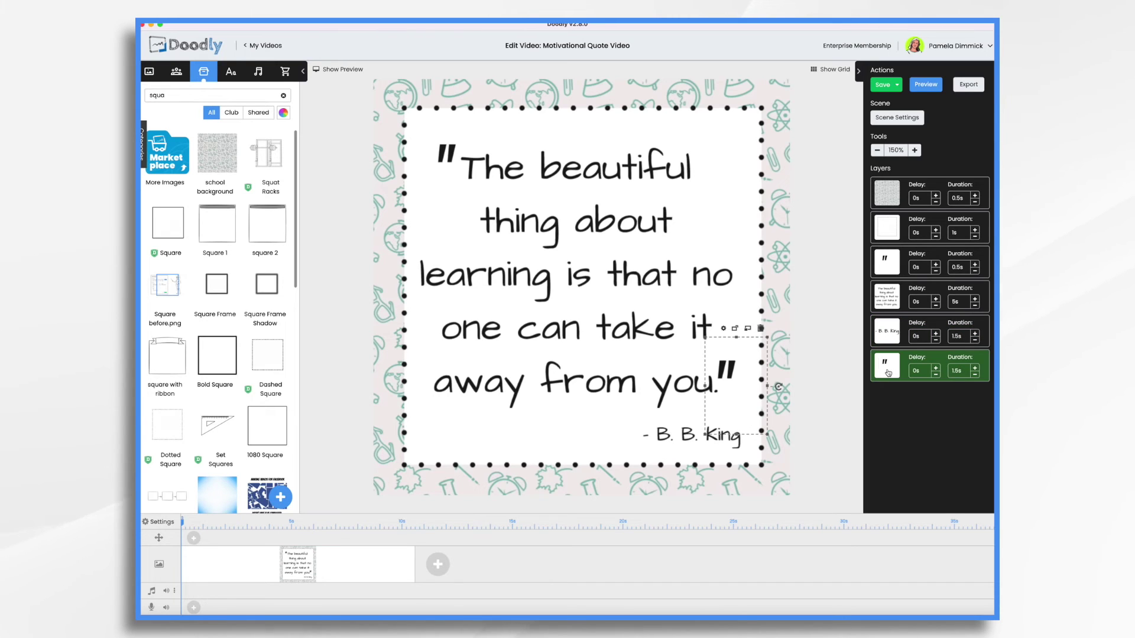
pyautogui.moveTo(888, 373); pyautogui.dragTo(966, 343)
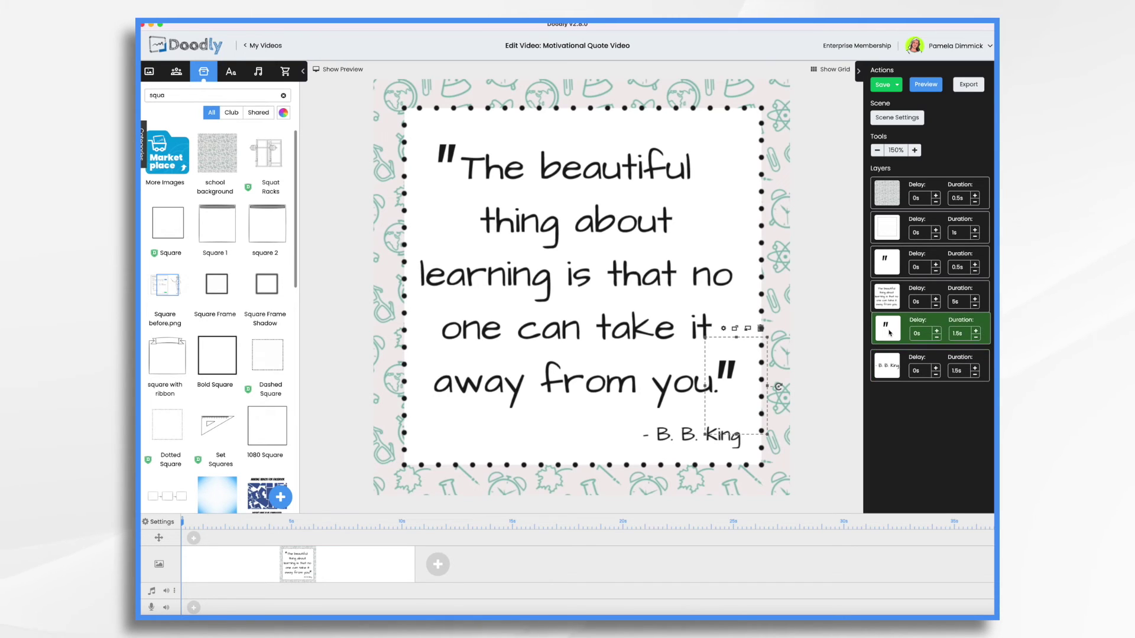
pyautogui.click(975, 339)
pyautogui.click(975, 339)
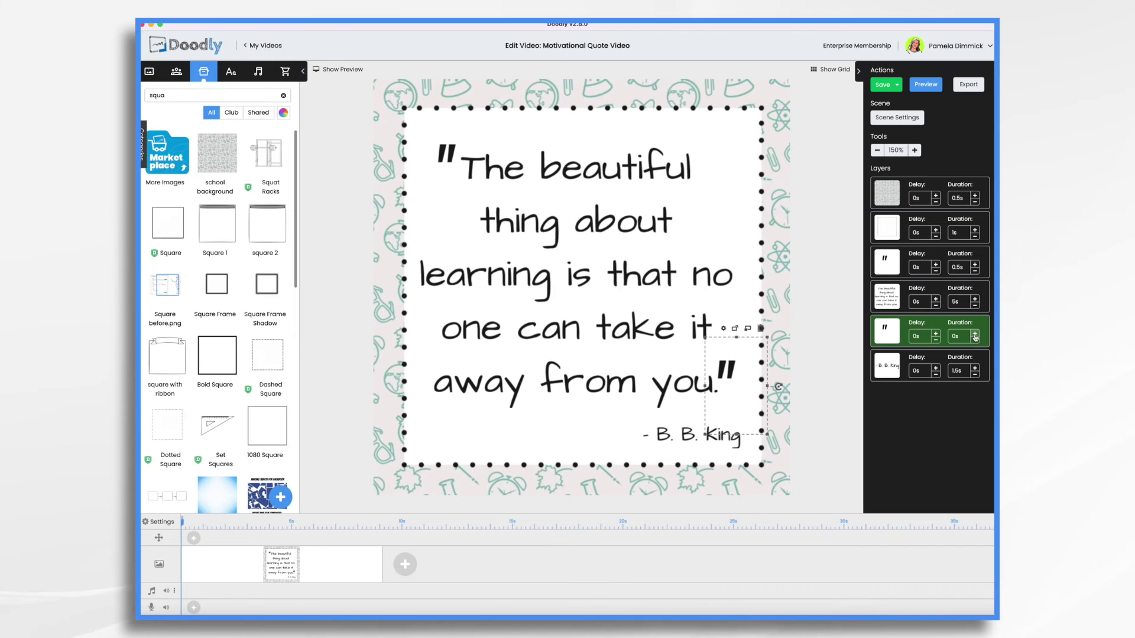
pyautogui.click(975, 335)
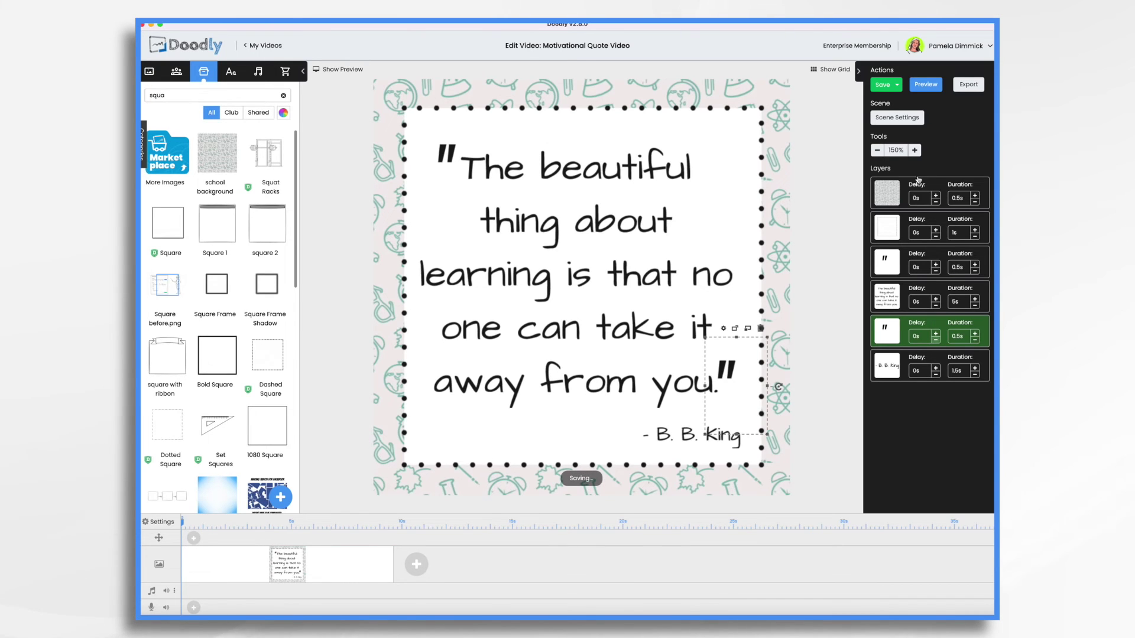
# Set the scene's extra time at the end to 10 seconds and apply.
pyautogui.click(907, 119)
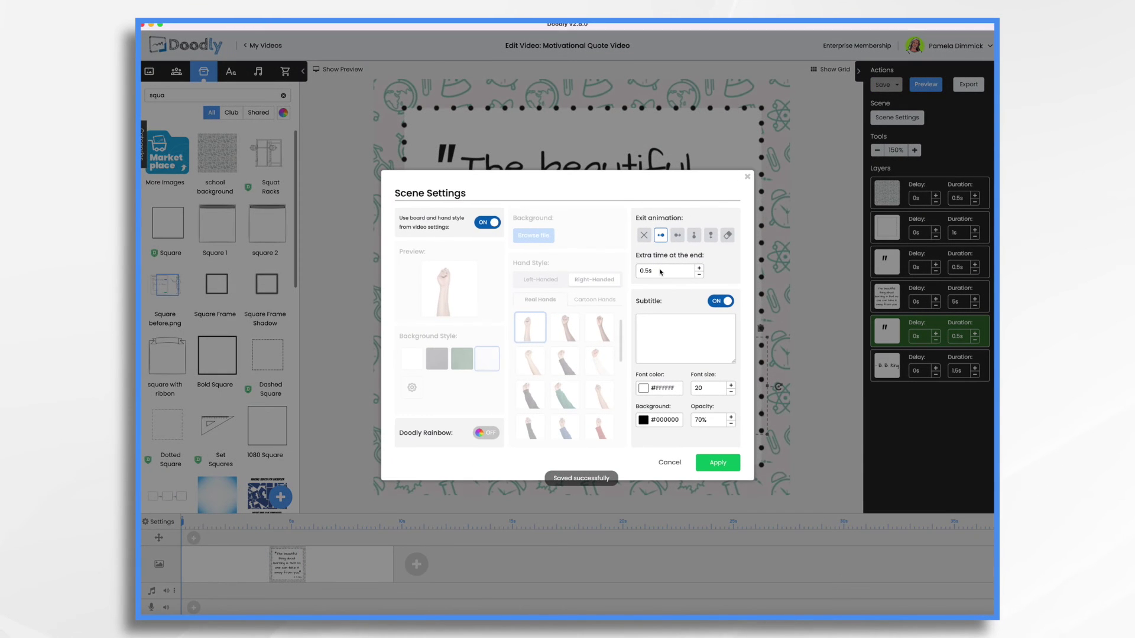
pyautogui.click(661, 272)
pyautogui.press('BackSpace')
pyautogui.press('BackSpace')
pyautogui.write('10')
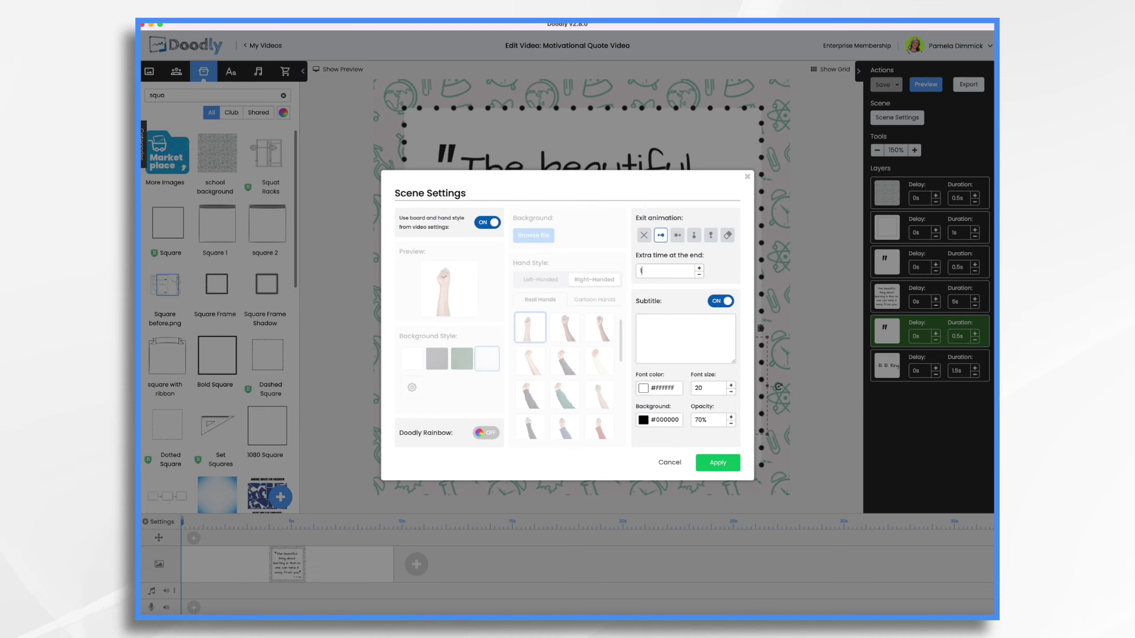
pyautogui.click(717, 462)
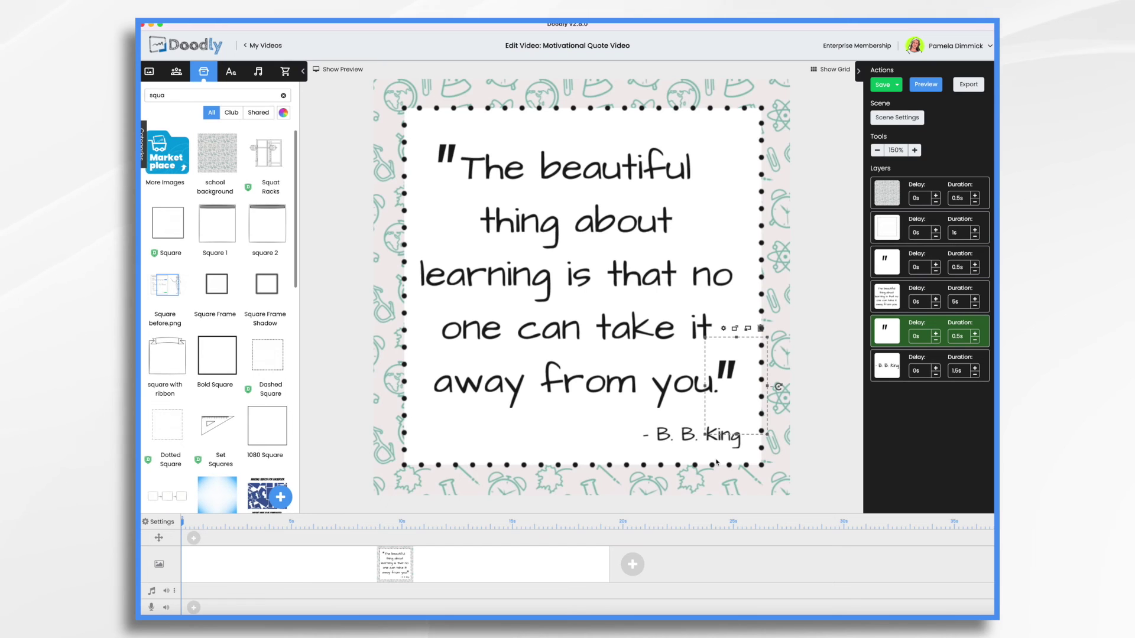
# Preview the finished quote scene animation.
pyautogui.click(926, 85)
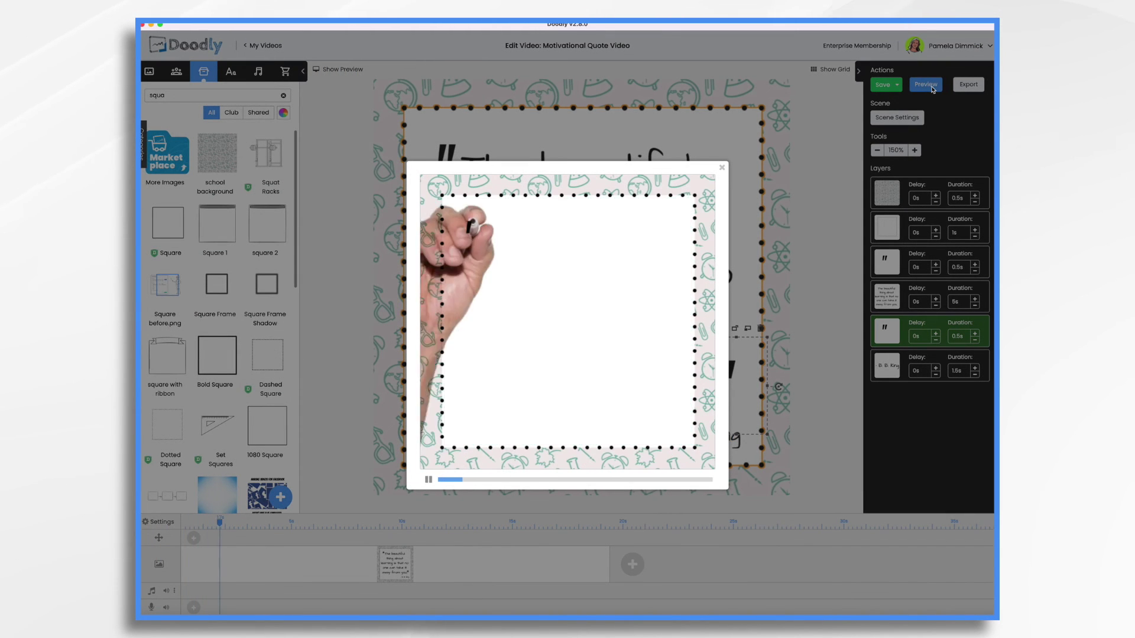